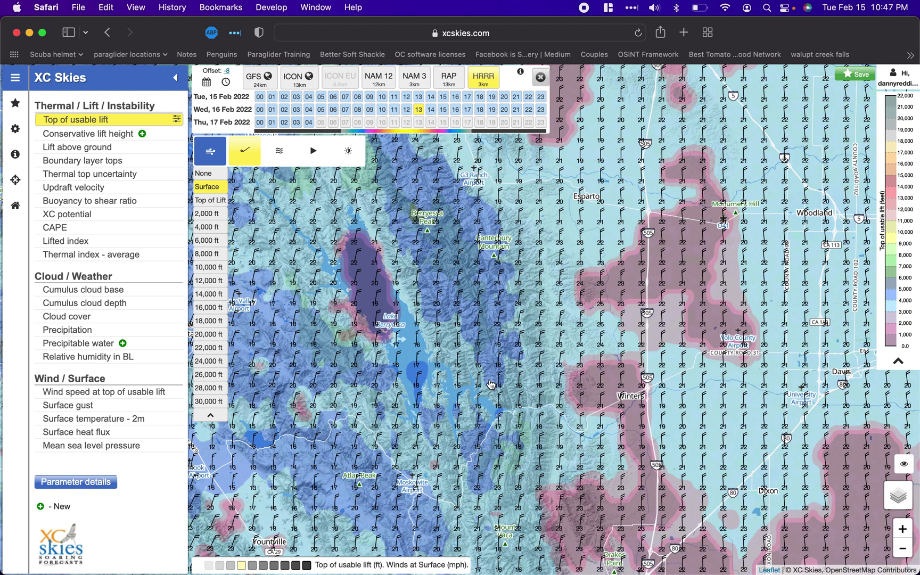
# - Examine the top-of-usable-lift forecast and surface winds across the region from Lake Berryessa and Napa down to San José and back north
pyautogui.moveTo(445, 441); pyautogui.dragTo(617, 222)
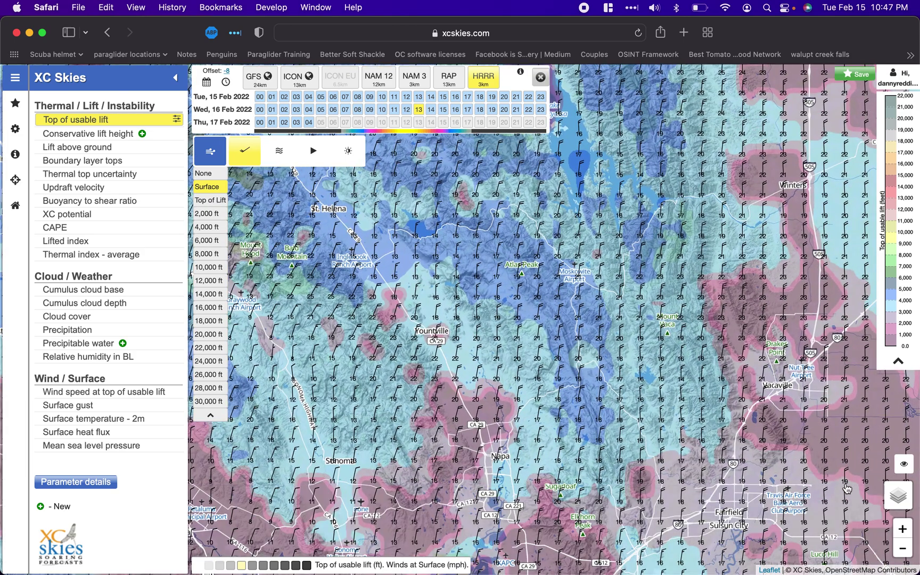
pyautogui.click(903, 547)
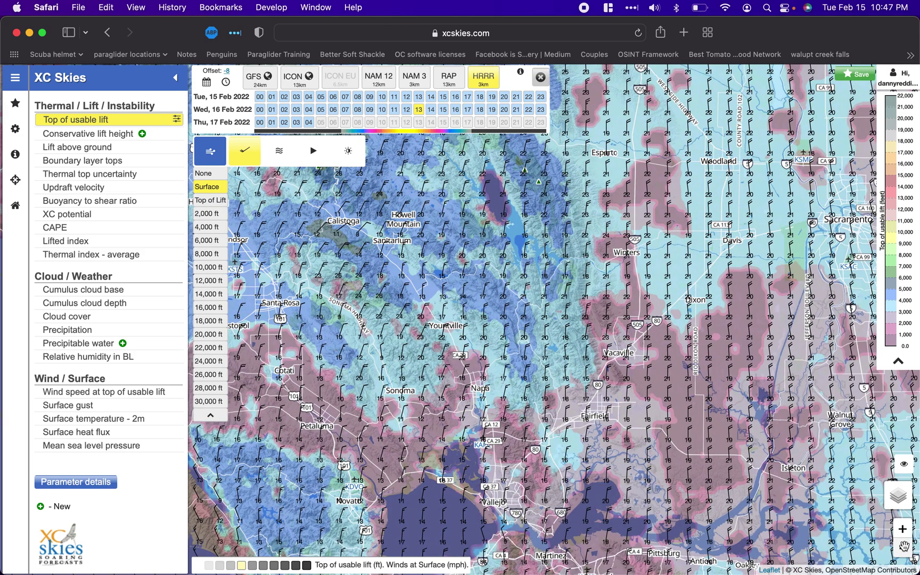
pyautogui.moveTo(532, 459); pyautogui.dragTo(478, 210)
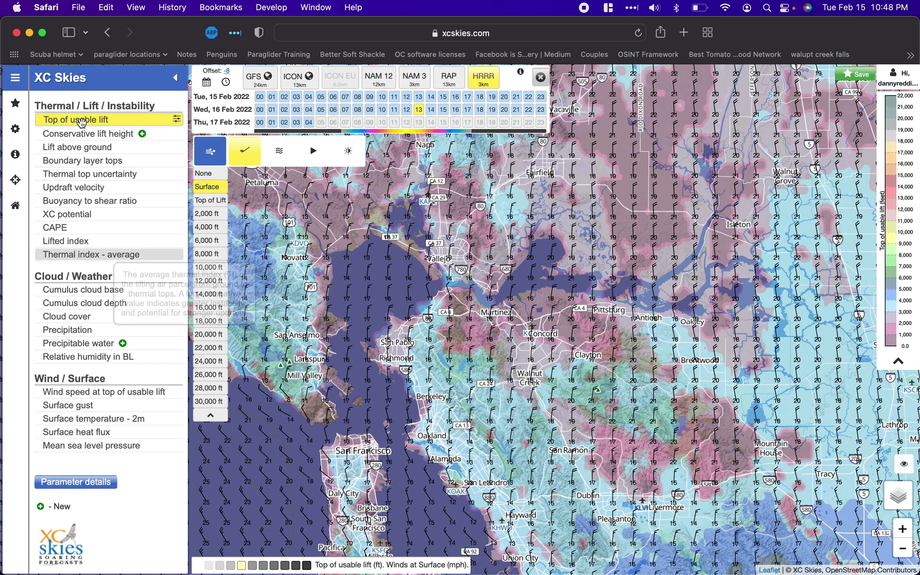
pyautogui.moveTo(78, 118)
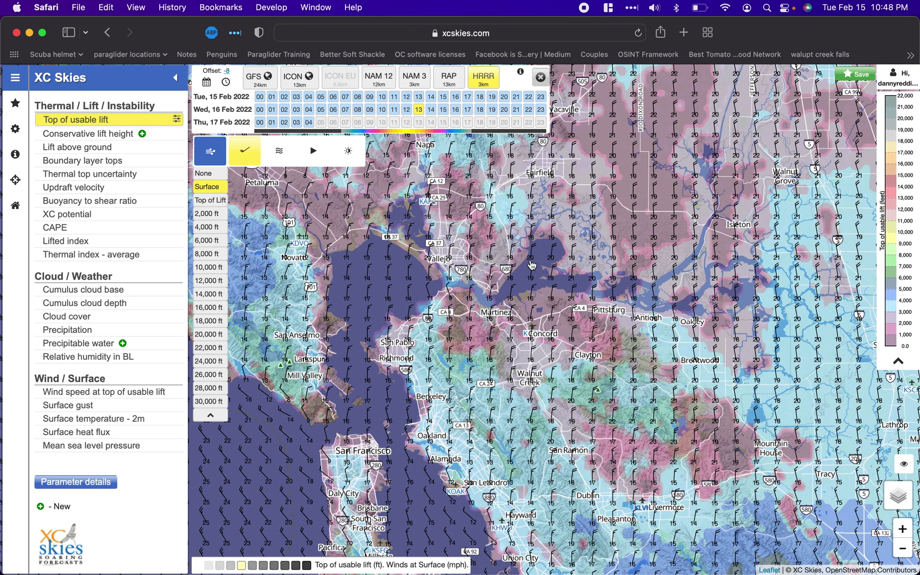
pyautogui.scroll(-10, 534, 333)
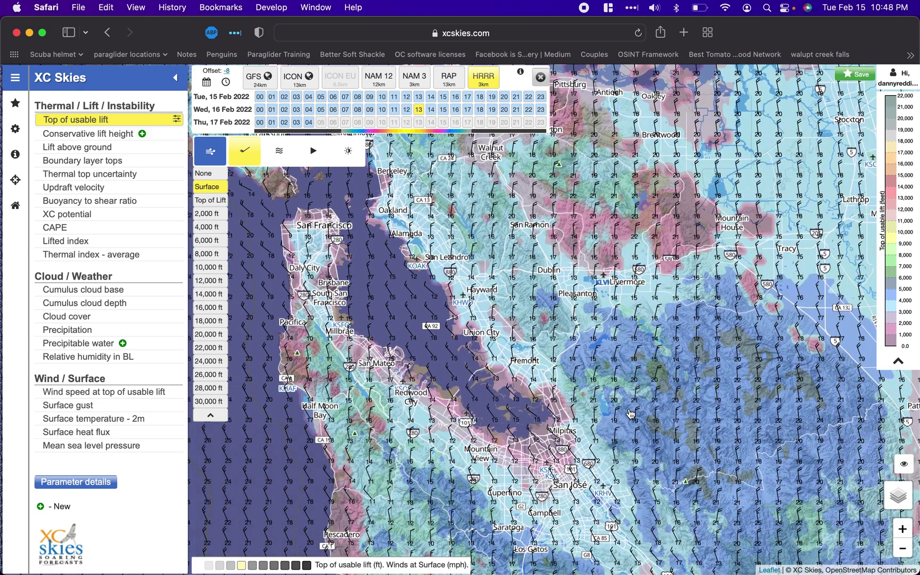
pyautogui.scroll(8, 544, 355)
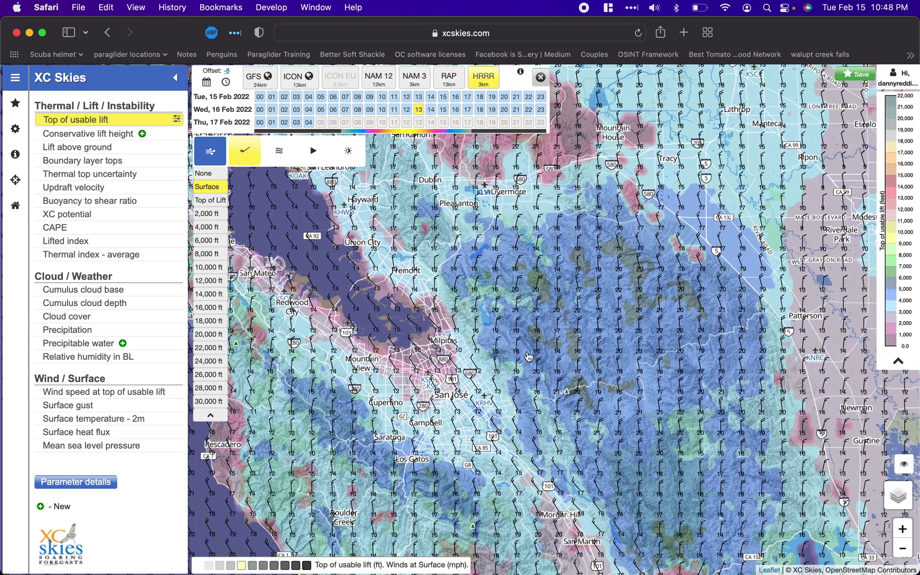
pyautogui.scroll(9, 537, 366)
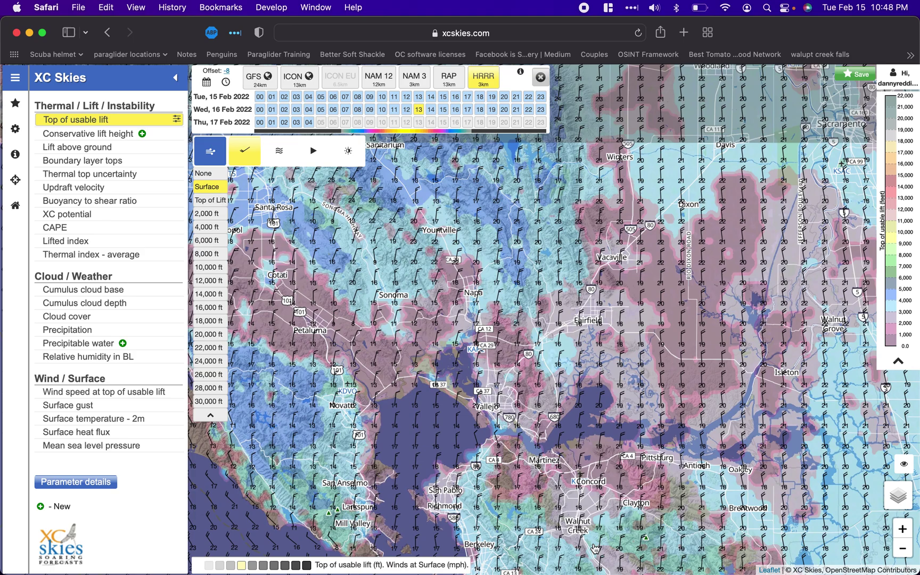
pyautogui.scroll(15, 506, 262)
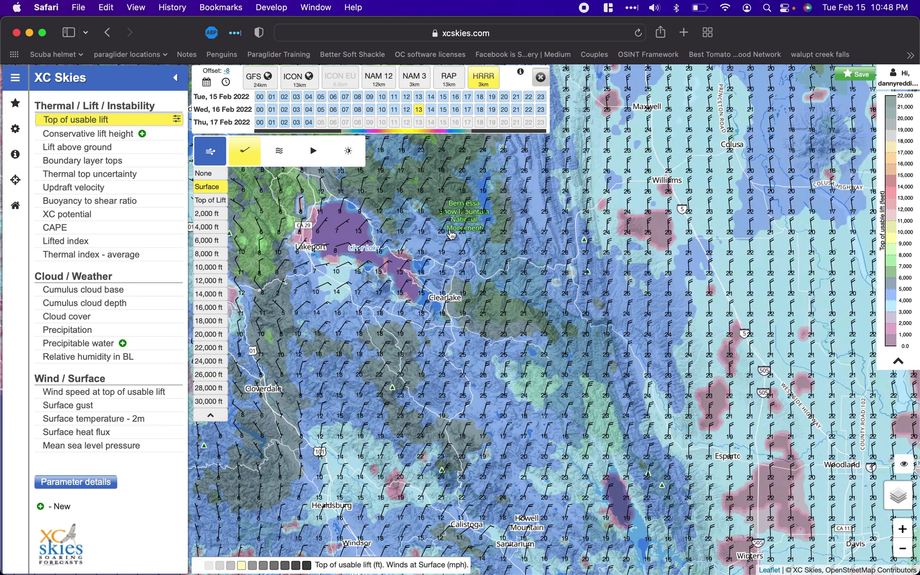
# - Look up the forecast models' top of usable lift at Potato Hill (1045m), north of Goat Mountain, for Wed 16 Feb at 13:00
pyautogui.moveTo(450, 235); pyautogui.dragTo(446, 338)
pyautogui.scroll(2, 446, 338)
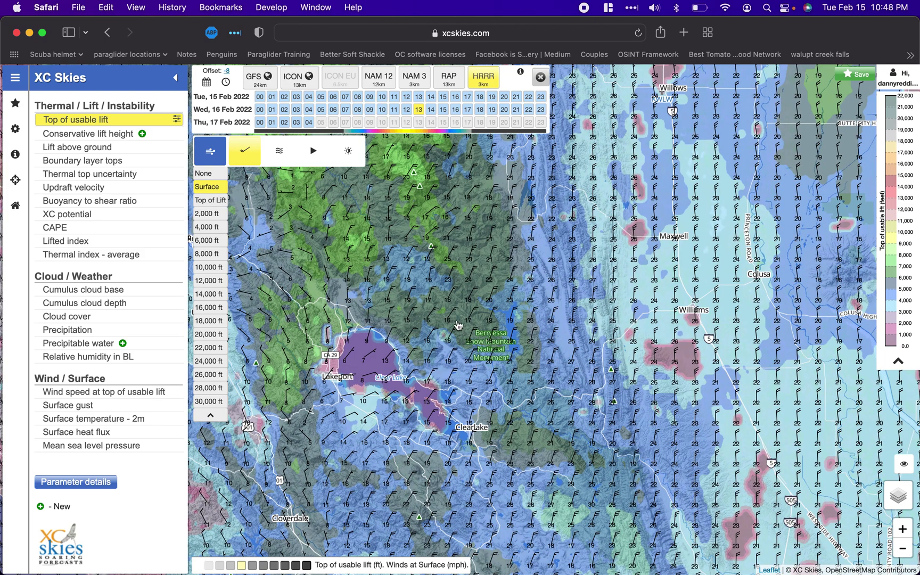
pyautogui.scroll(3, 461, 319)
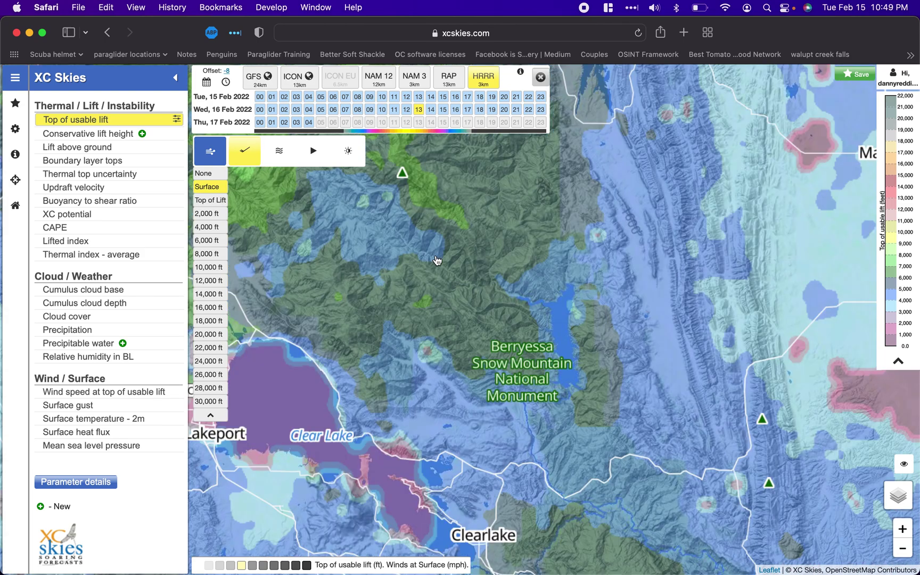
pyautogui.hscroll(-4, 473, 282)
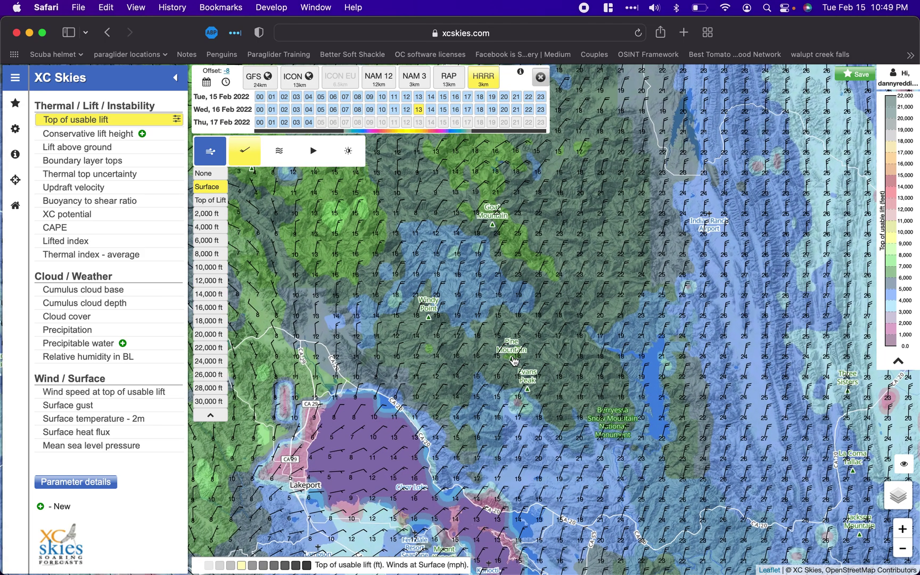
pyautogui.scroll(5, 495, 239)
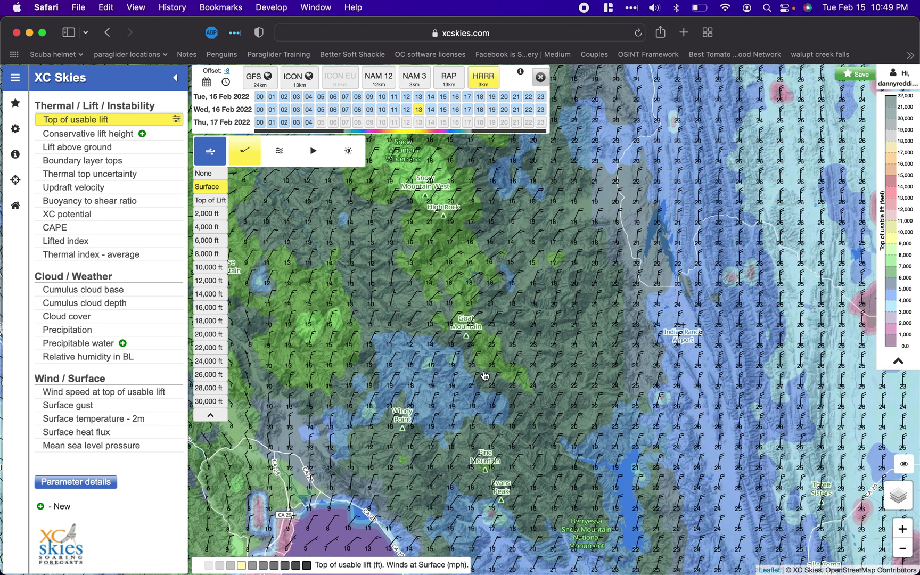
pyautogui.scroll(3, 498, 229)
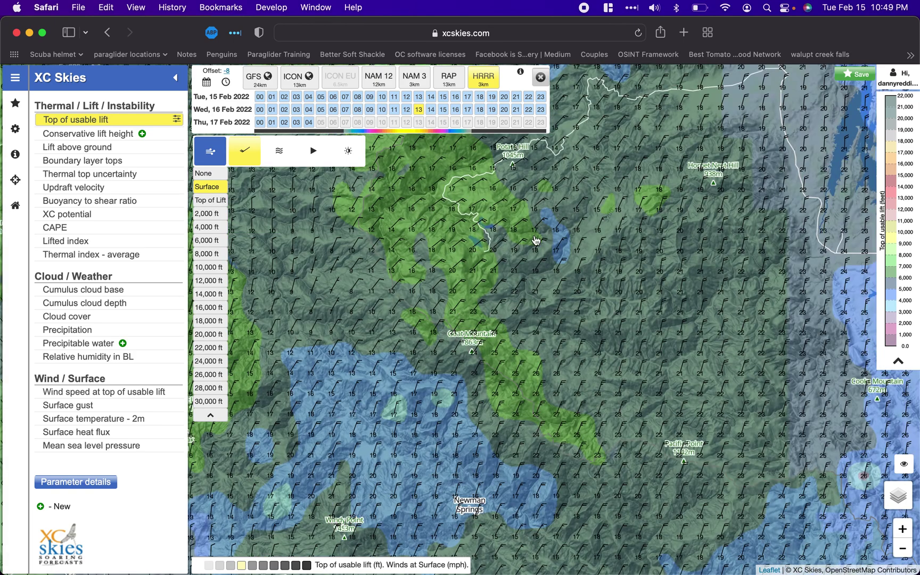
pyautogui.scroll(5, 503, 306)
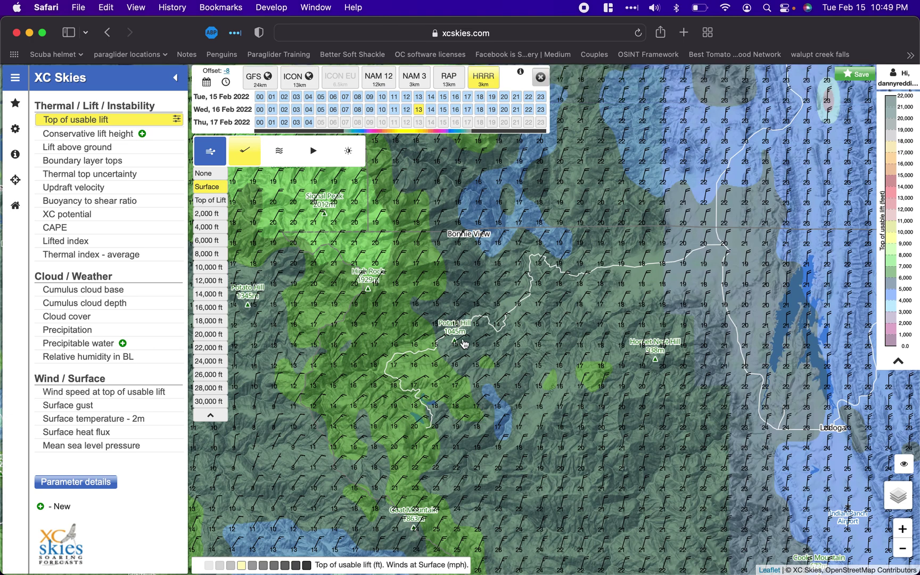
pyautogui.moveTo(467, 343); pyautogui.dragTo(518, 361)
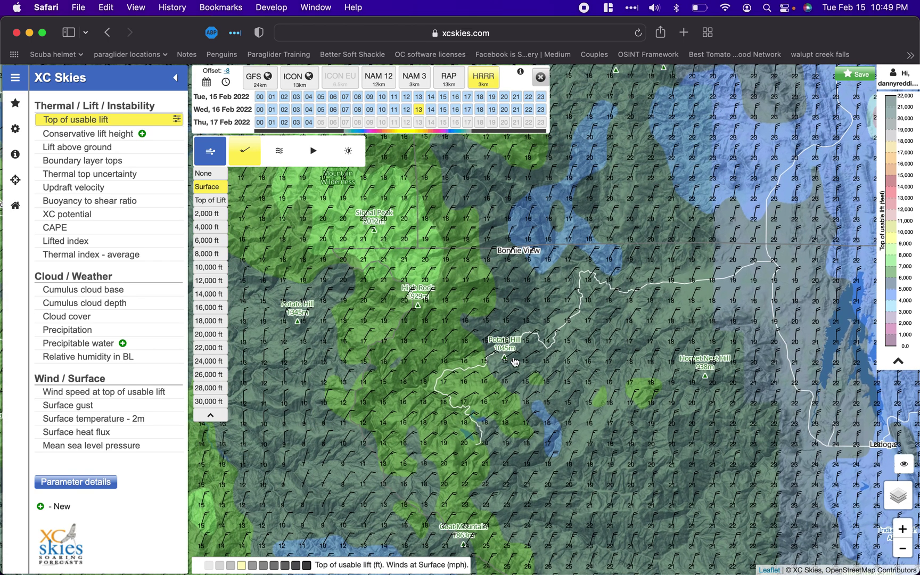
pyautogui.click(503, 360)
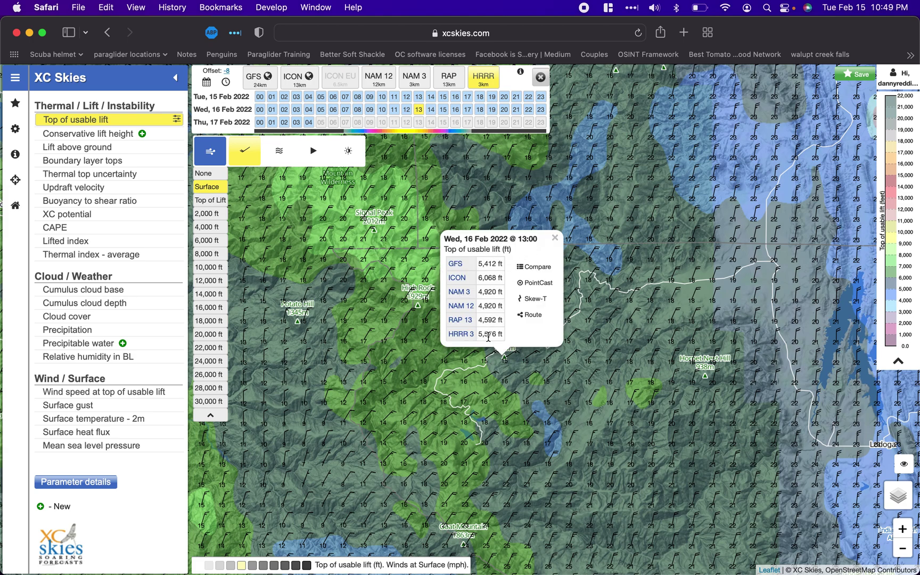
pyautogui.click(554, 237)
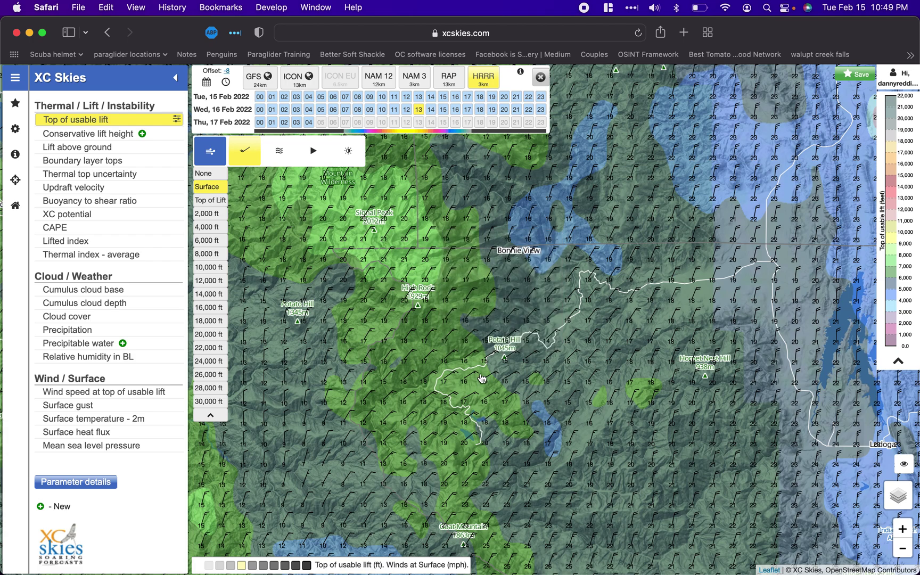
pyautogui.click(506, 354)
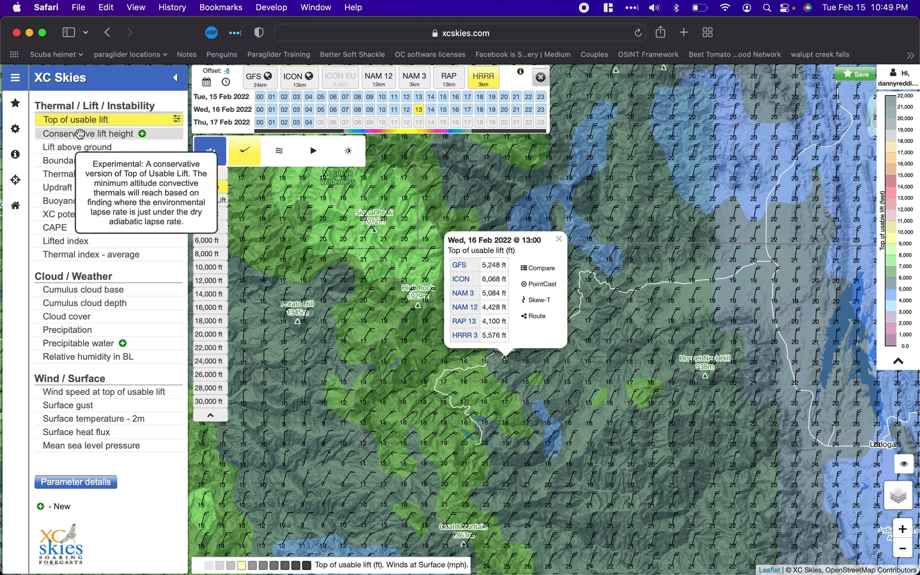
# - Change the forecast layer to Lift above ground and look up each model's value at Potato Hill (1045m)
pyautogui.click(82, 149)
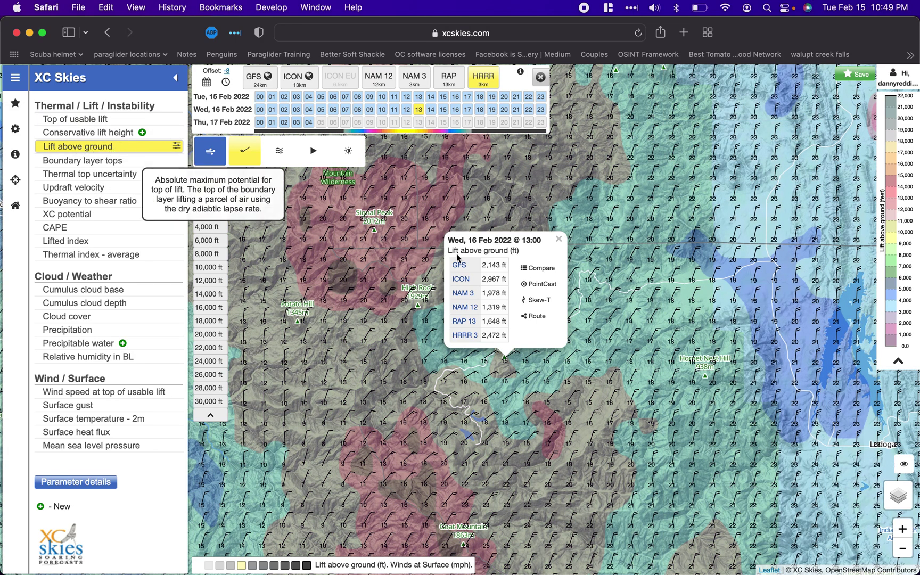
pyautogui.click(561, 238)
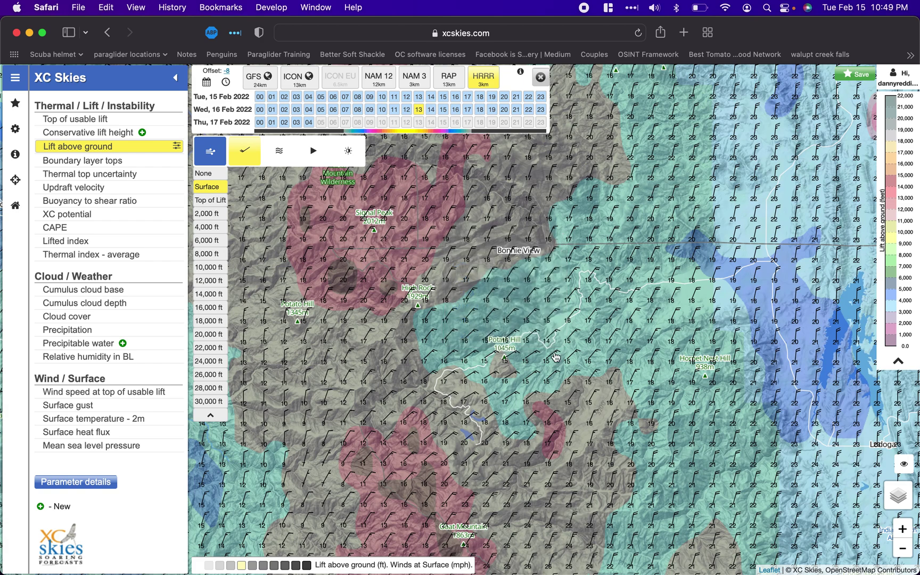
pyautogui.click(506, 361)
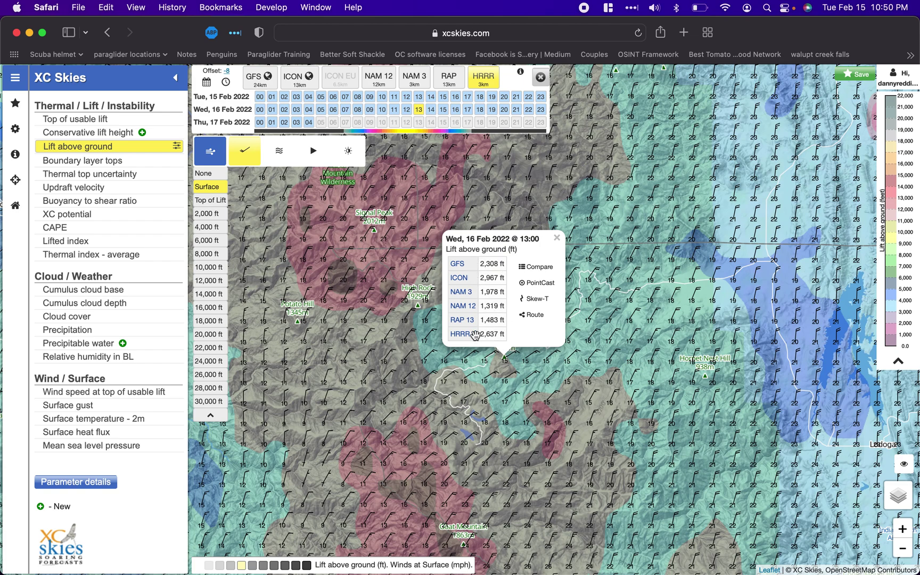
pyautogui.click(558, 239)
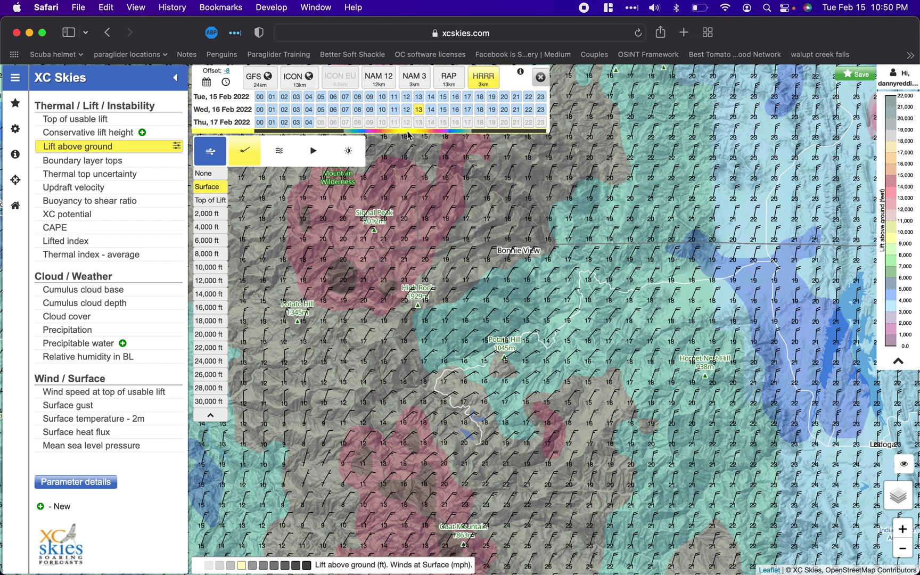
# - Compare Wed 16 Feb lift above ground at hours 10, 11, 12, 14 and 15, ending on 15:00, and look up the model values at High Rock
pyautogui.click(406, 109)
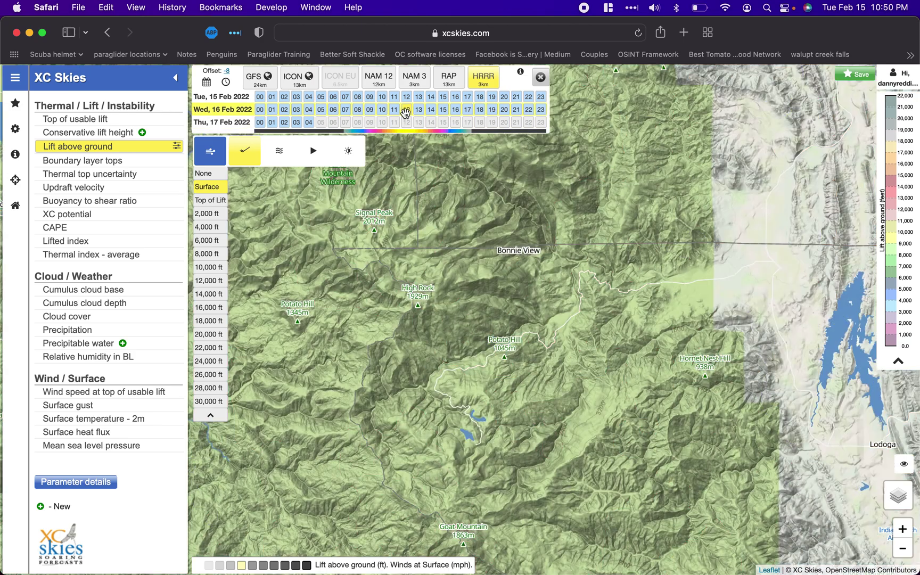
pyautogui.click(443, 109)
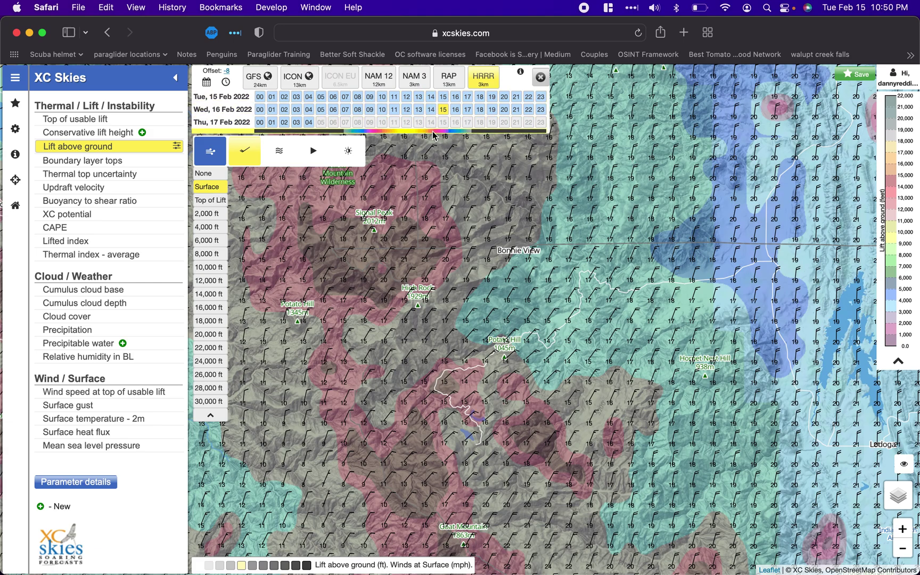
pyautogui.click(382, 109)
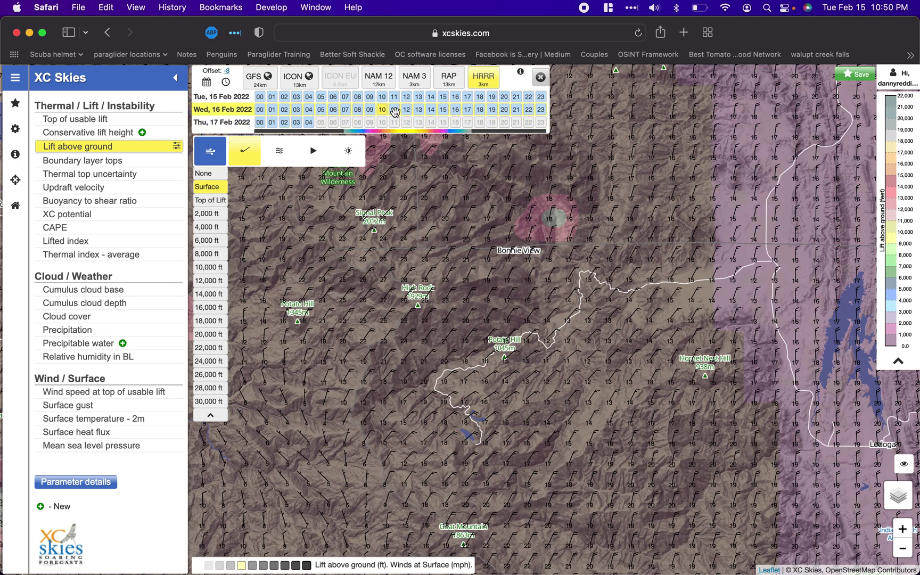
pyautogui.click(394, 110)
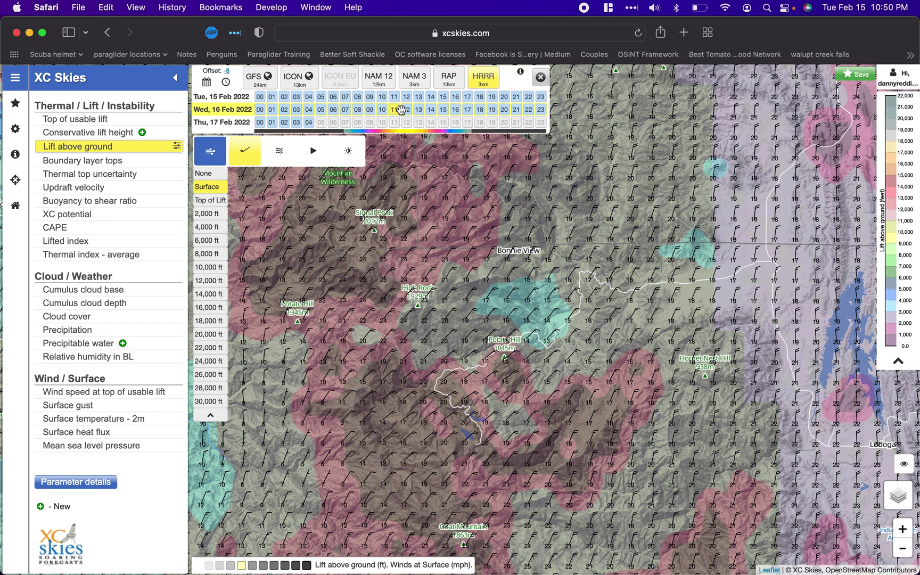
pyautogui.click(409, 109)
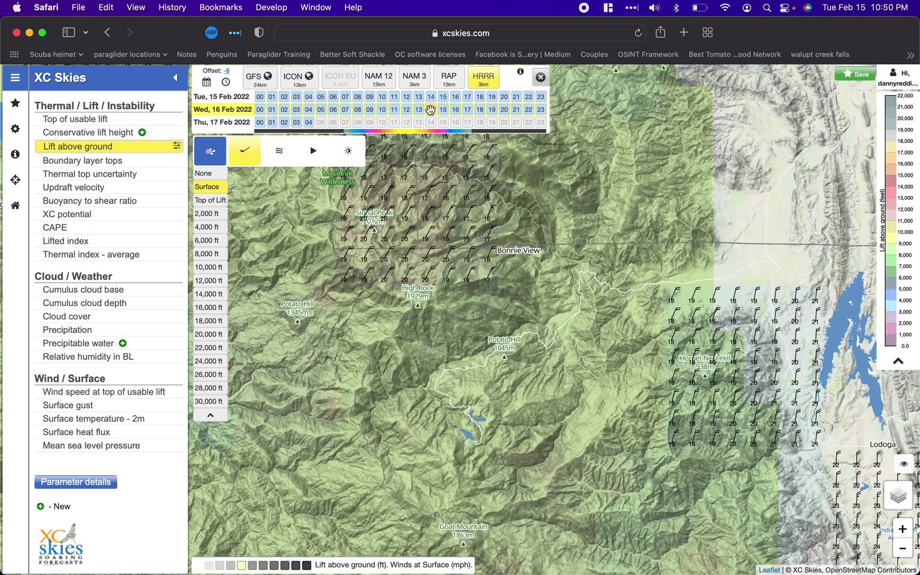
pyautogui.click(431, 109)
pyautogui.click(441, 110)
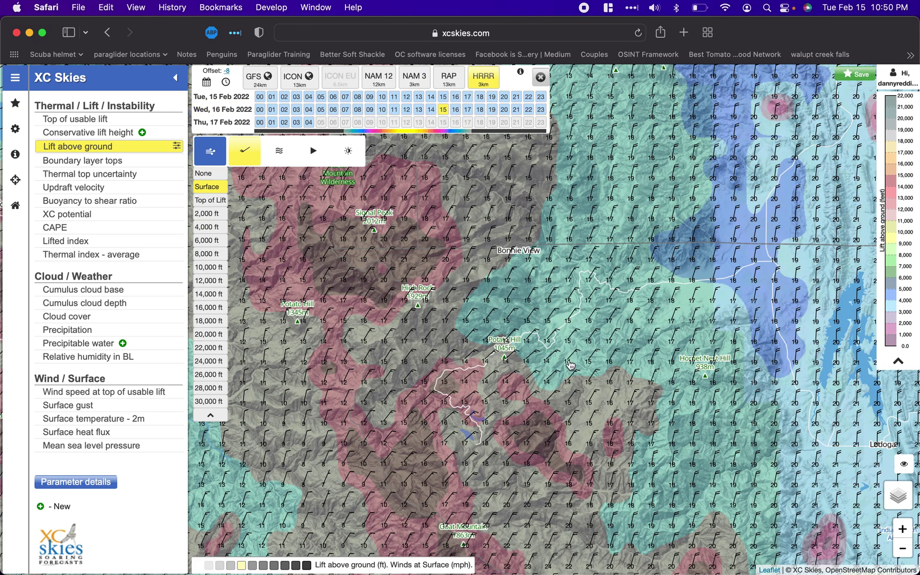
pyautogui.click(409, 310)
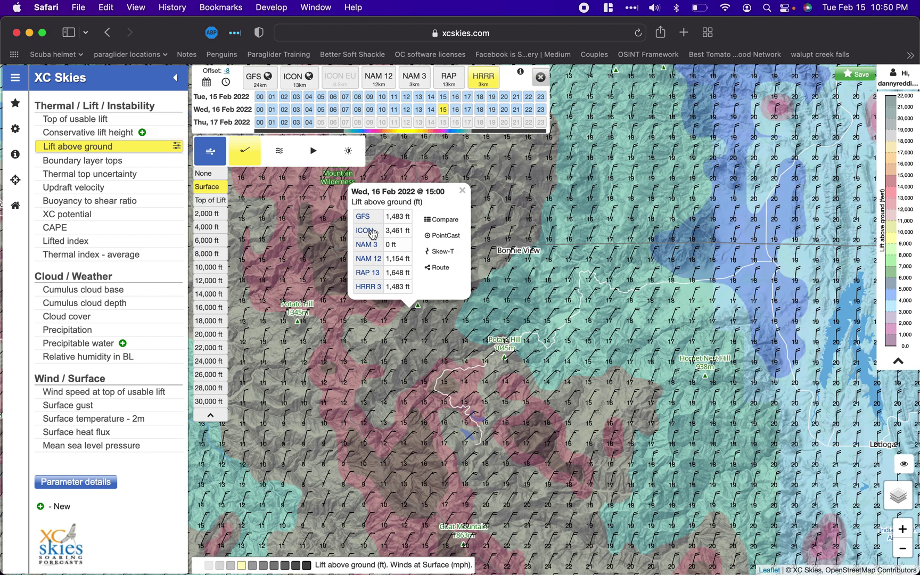
pyautogui.click(461, 190)
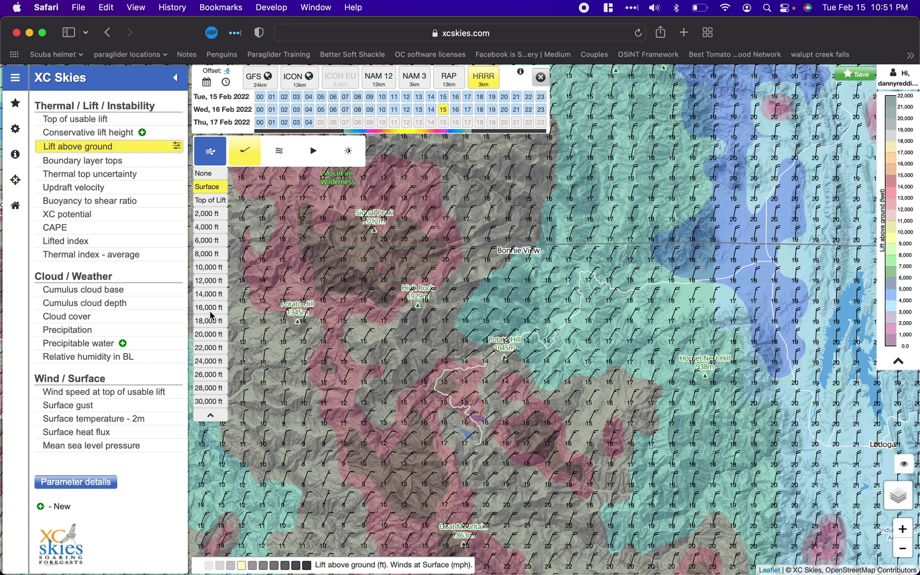
# - Compare winds at Top of Lift and at 2,000, 4,000, 6,000 and 8,000 ft, leaving the wind level at 2,000 ft
pyautogui.click(219, 199)
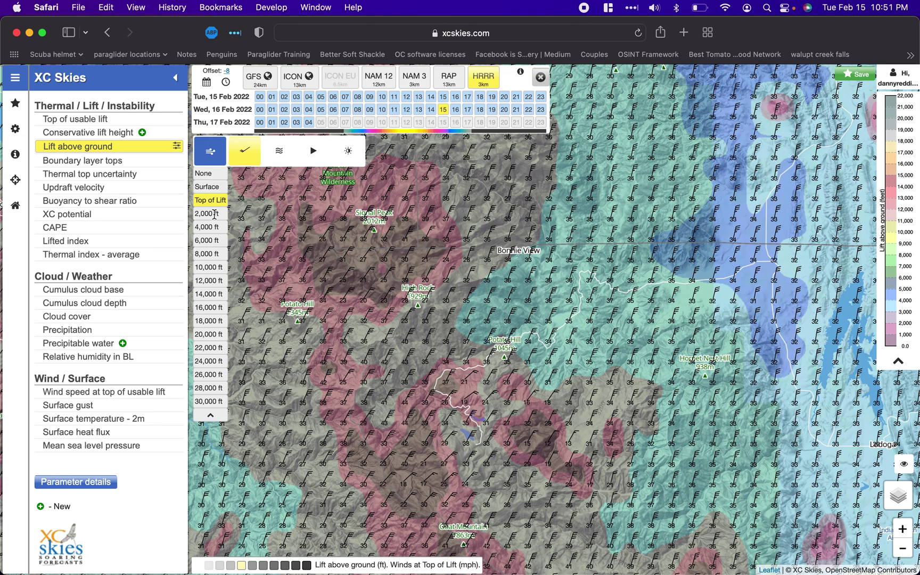
pyautogui.click(214, 214)
pyautogui.click(215, 226)
pyautogui.click(214, 240)
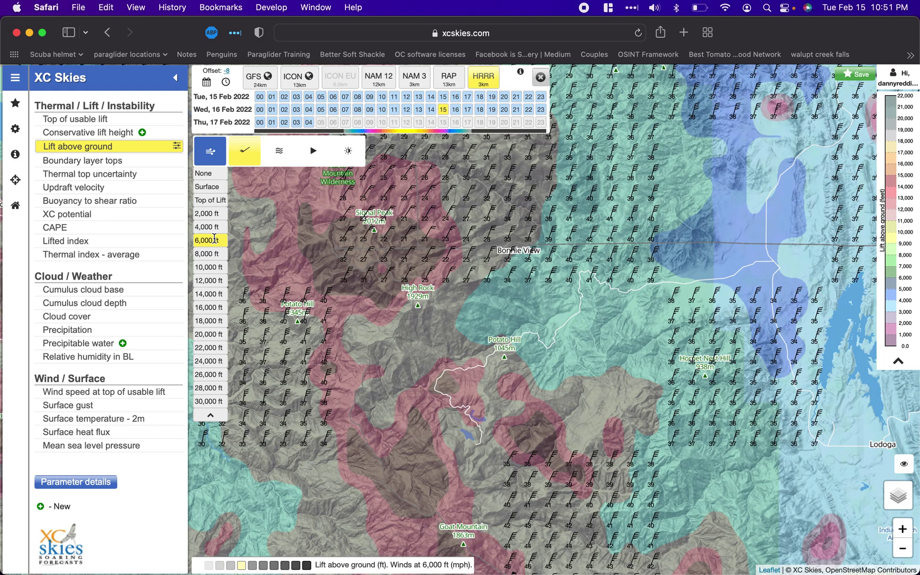
pyautogui.click(214, 253)
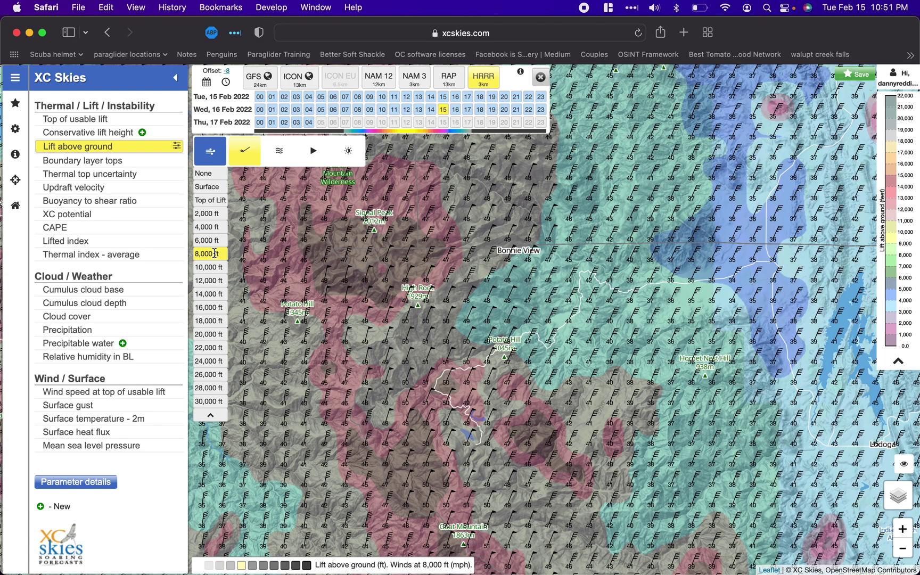
pyautogui.click(209, 225)
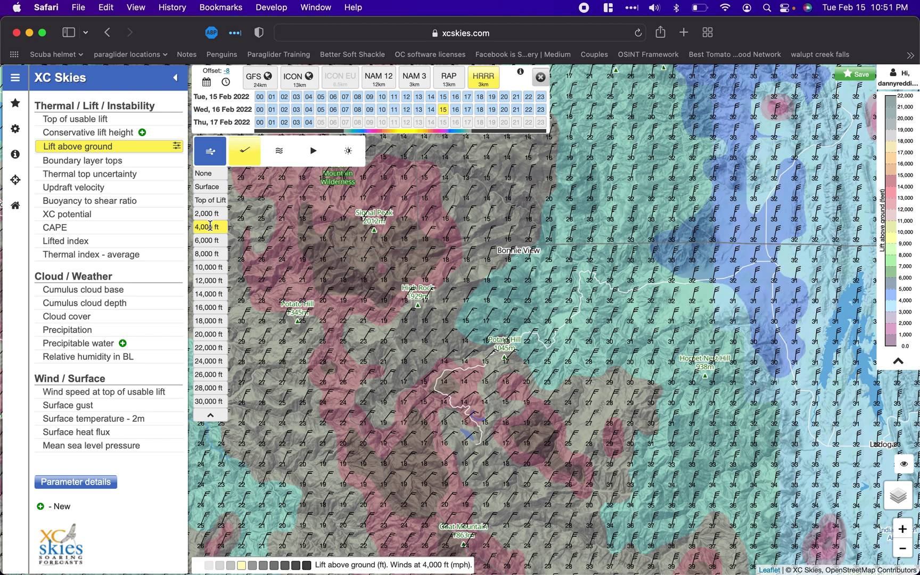
pyautogui.click(212, 214)
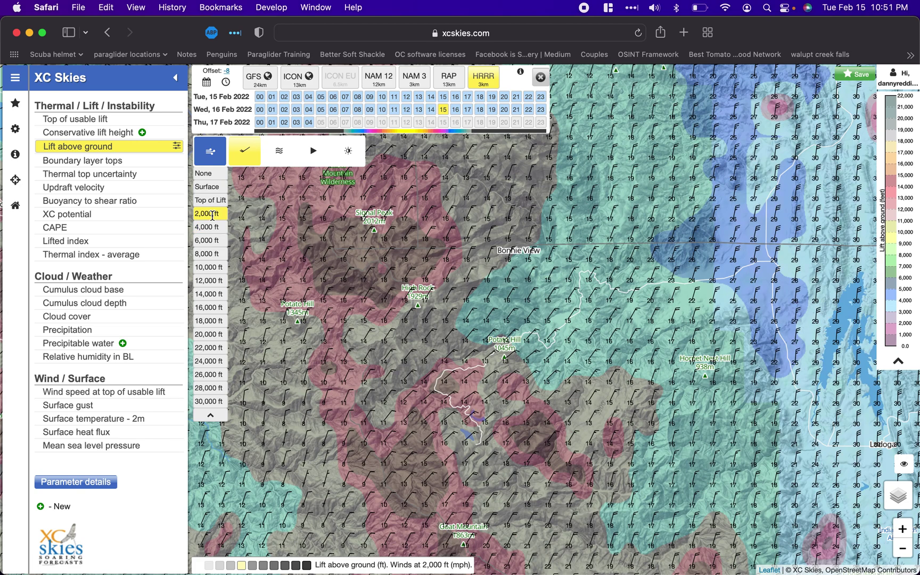
# - Step through the winds aloft at each 2,000 ft level from 4,000 ft up to 22,000 ft over Potato Hill
pyautogui.click(212, 228)
pyautogui.click(213, 242)
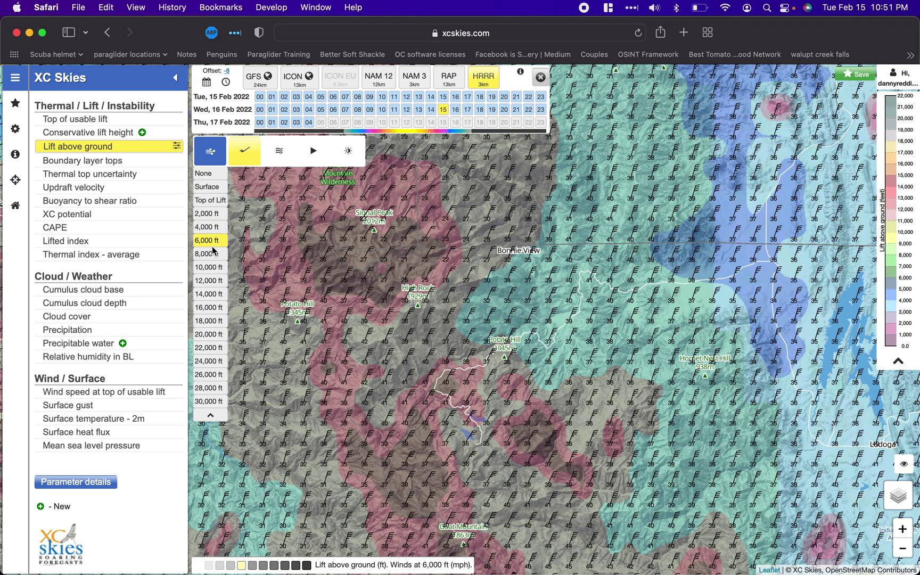
pyautogui.click(213, 255)
pyautogui.click(214, 269)
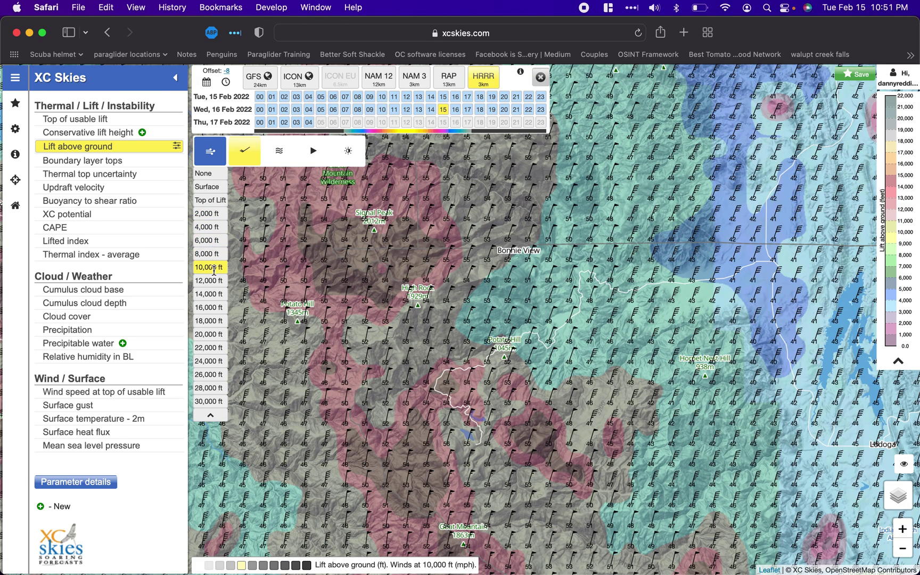
pyautogui.click(213, 280)
pyautogui.click(214, 294)
pyautogui.click(215, 308)
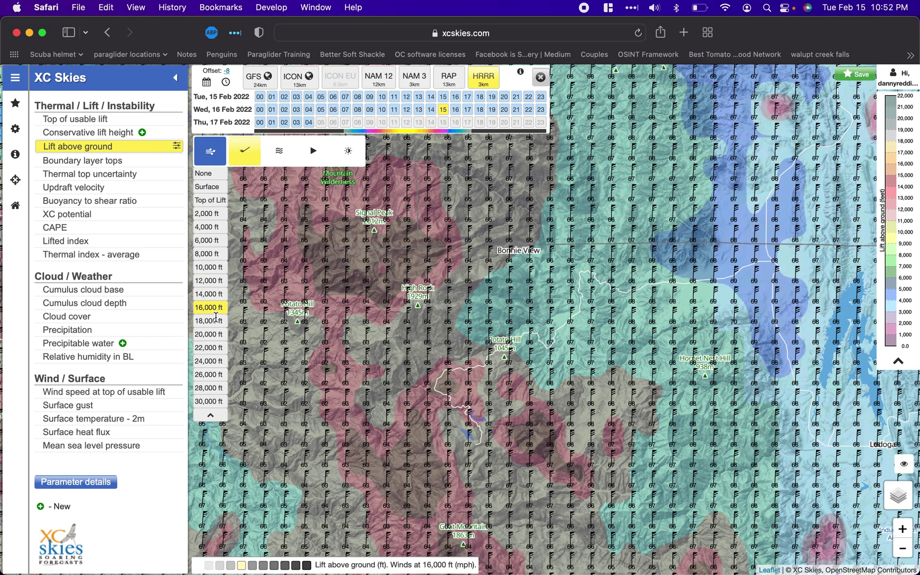
pyautogui.click(216, 321)
pyautogui.click(216, 336)
pyautogui.click(215, 348)
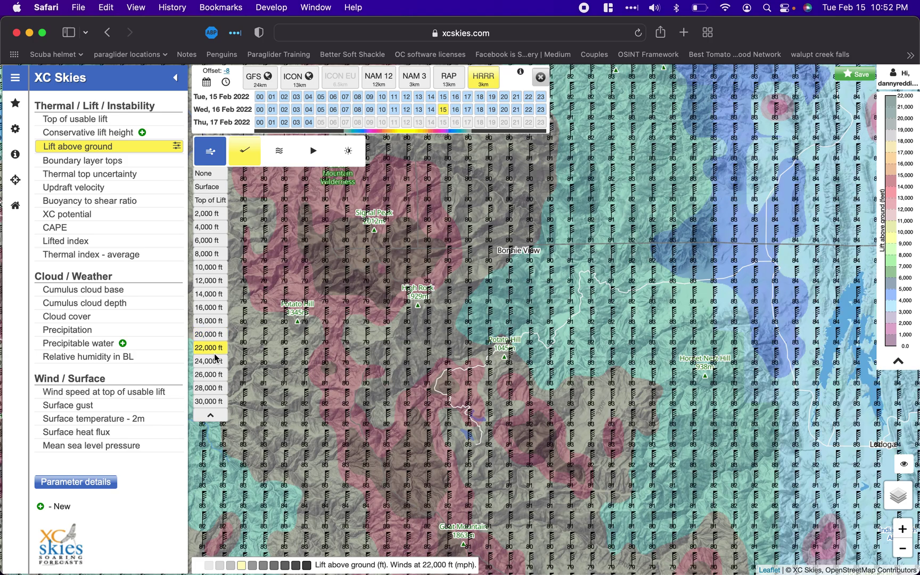
# - Compare the winds at the 8,000, 6,000 and 2,000 ft levels, and leave the wind level at 4,000 ft
pyautogui.click(212, 255)
pyautogui.click(212, 240)
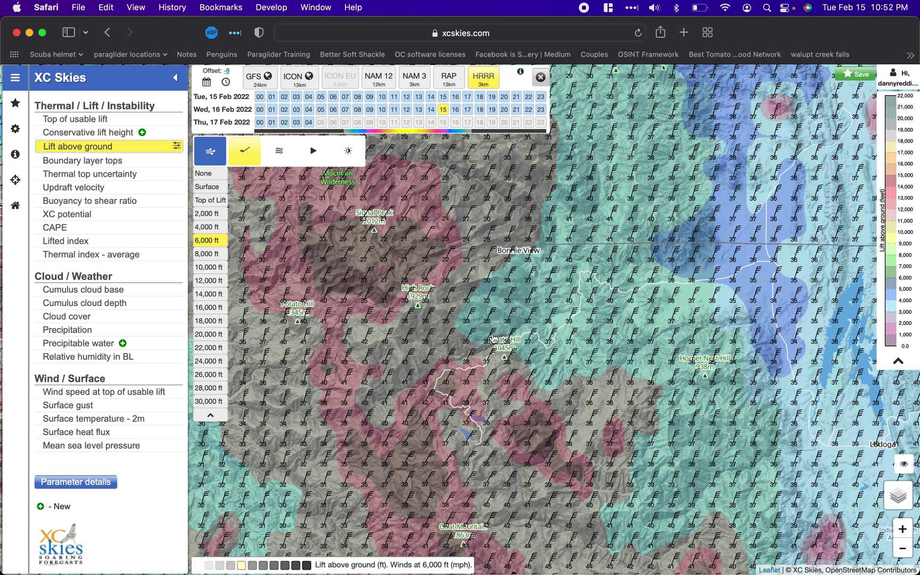
pyautogui.click(205, 213)
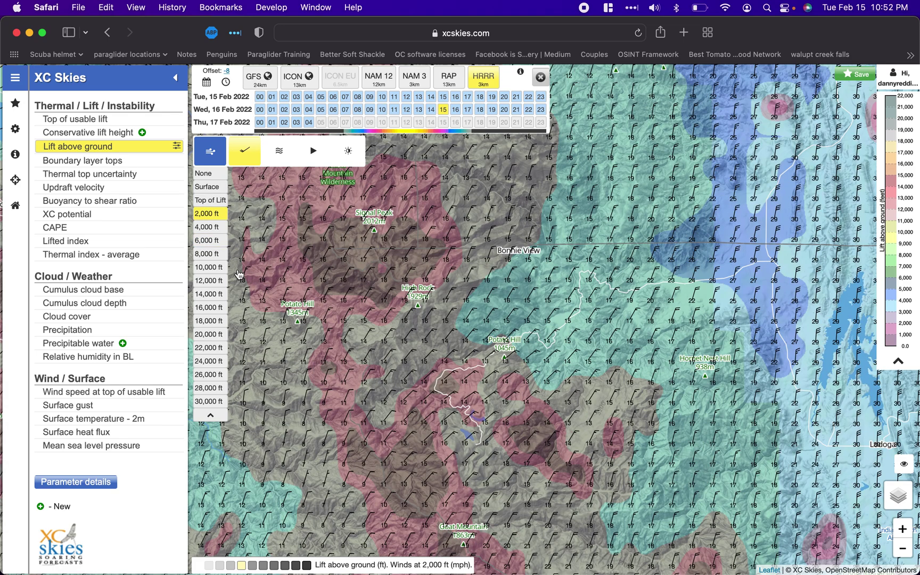
pyautogui.click(212, 227)
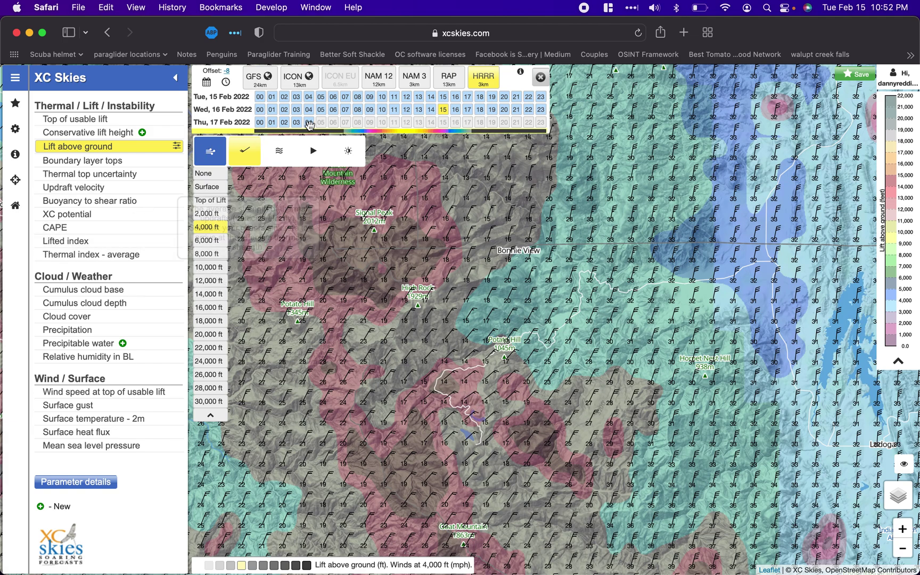
# - Compare lift above ground and 4,000 ft winds on Wed 16 Feb at hours 12 and 11, ending on 13:00
pyautogui.click(409, 110)
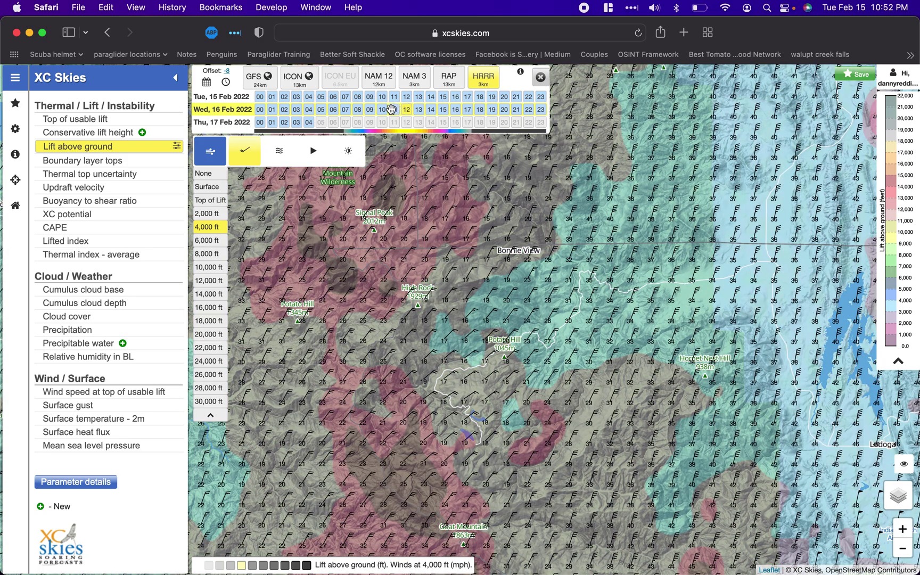
pyautogui.click(394, 110)
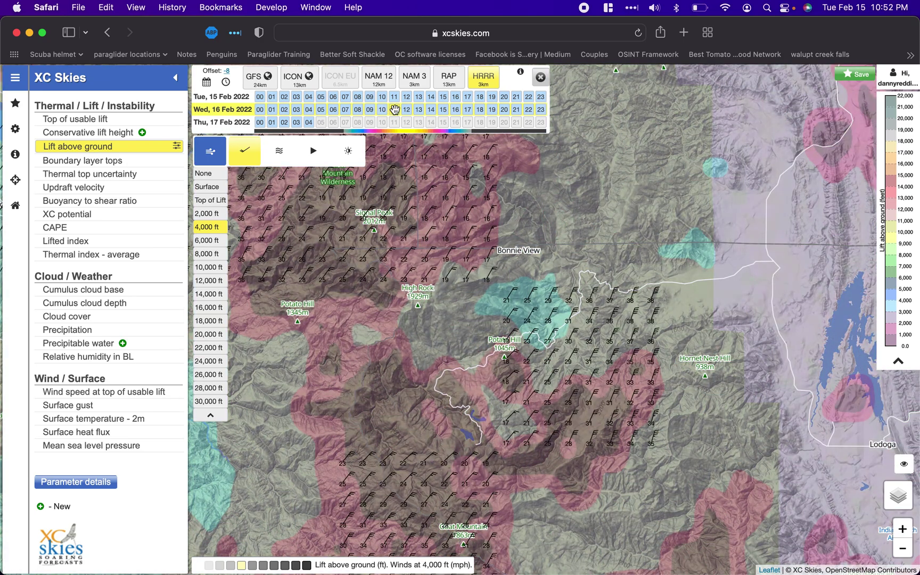
pyautogui.click(410, 110)
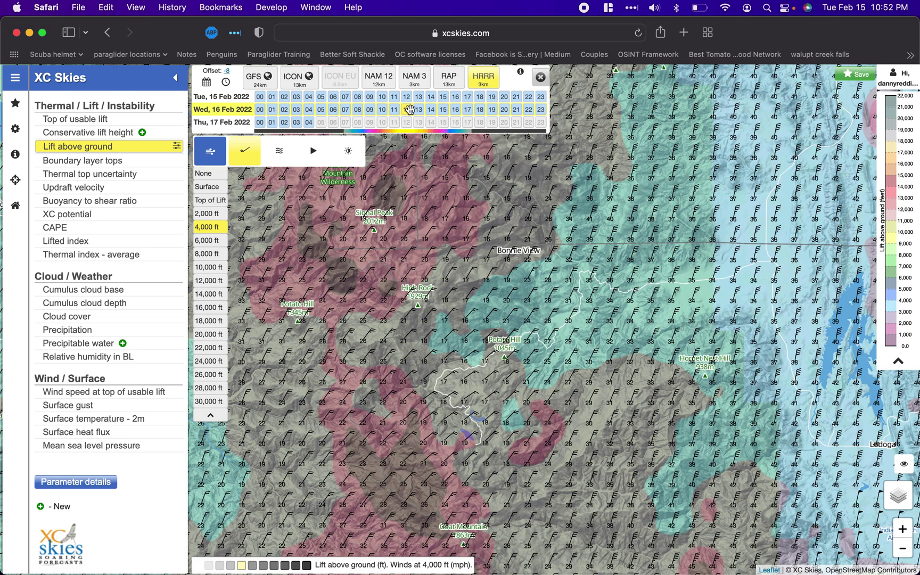
pyautogui.click(409, 110)
pyautogui.click(417, 110)
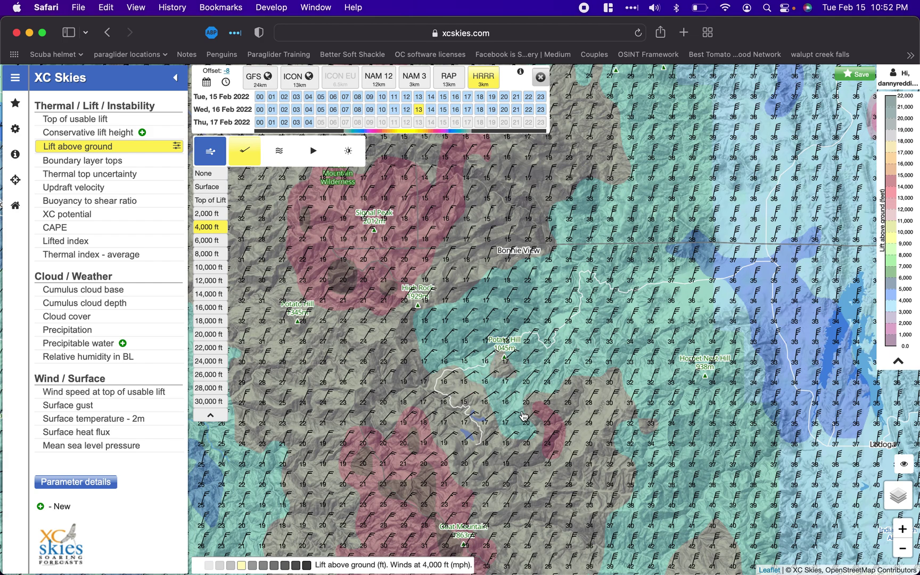
# - Change the forecast layer to Updraft velocity and look up each model's value at Potato Hill (1045m)
pyautogui.click(77, 187)
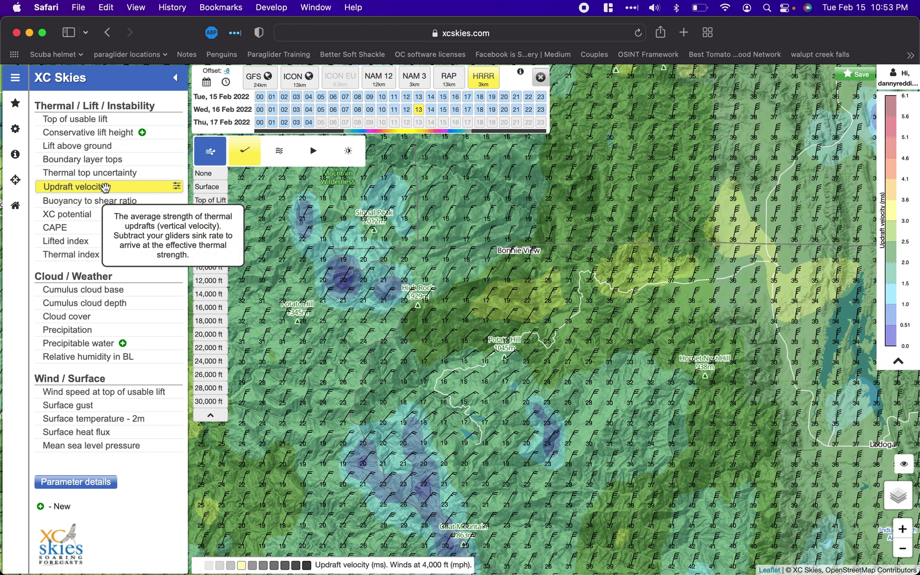
pyautogui.moveTo(94, 207)
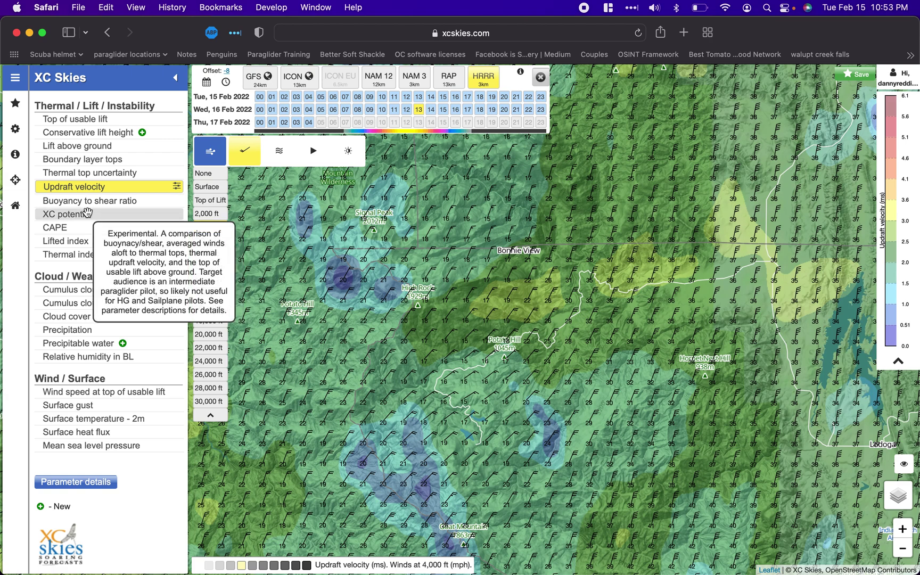
pyautogui.moveTo(69, 241)
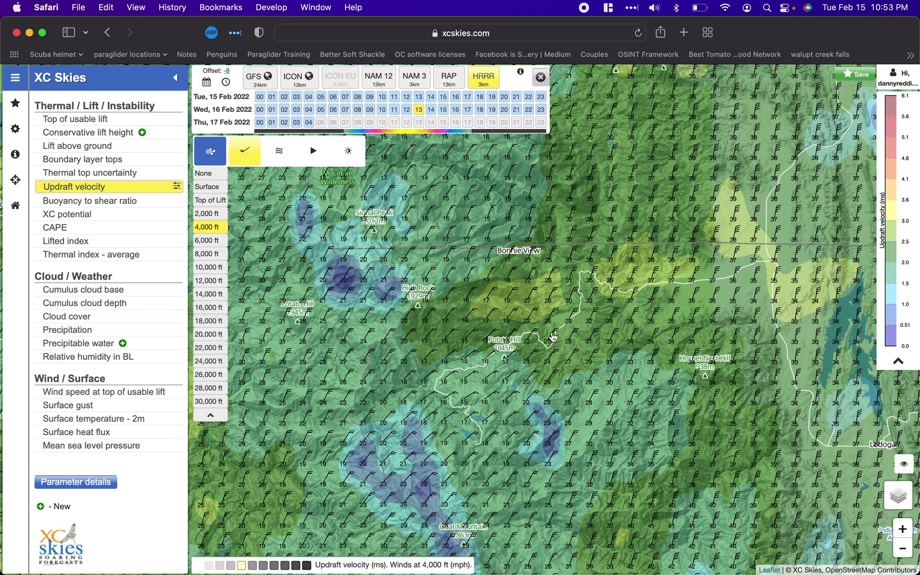
pyautogui.click(505, 361)
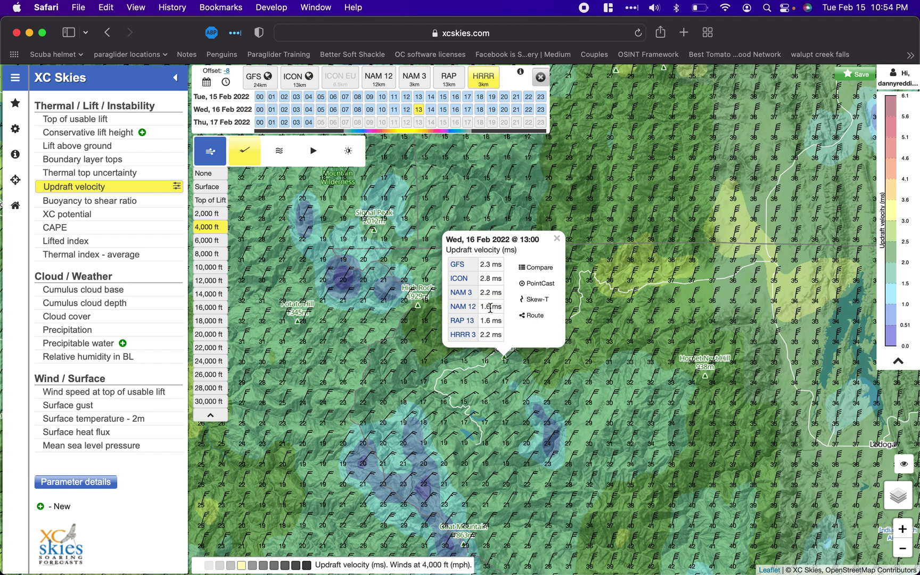
pyautogui.click(556, 238)
# - Set the wind level to Top of Lift and examine updraft velocity from Goat Mountain south across Clear Lake and Cloverdale
pyautogui.scroll(-4, 542, 436)
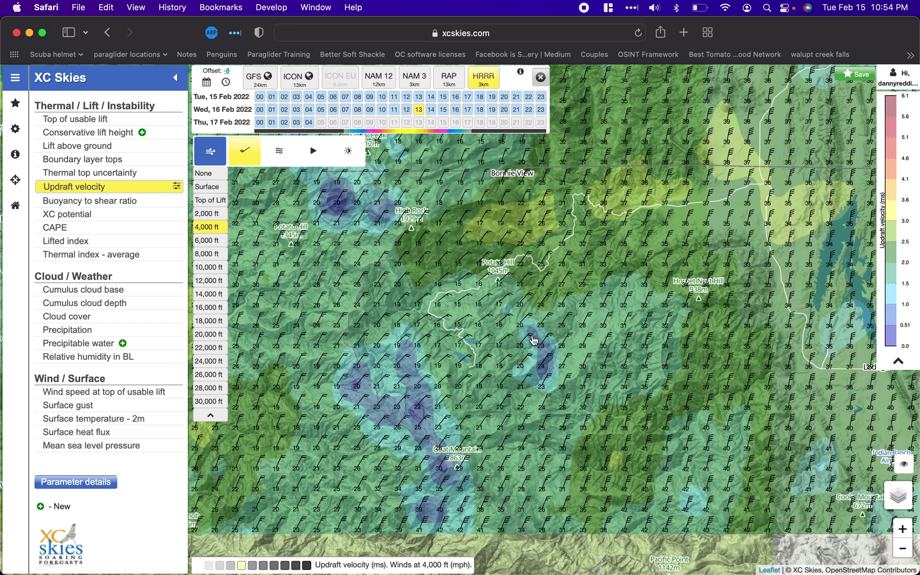
pyautogui.click(901, 546)
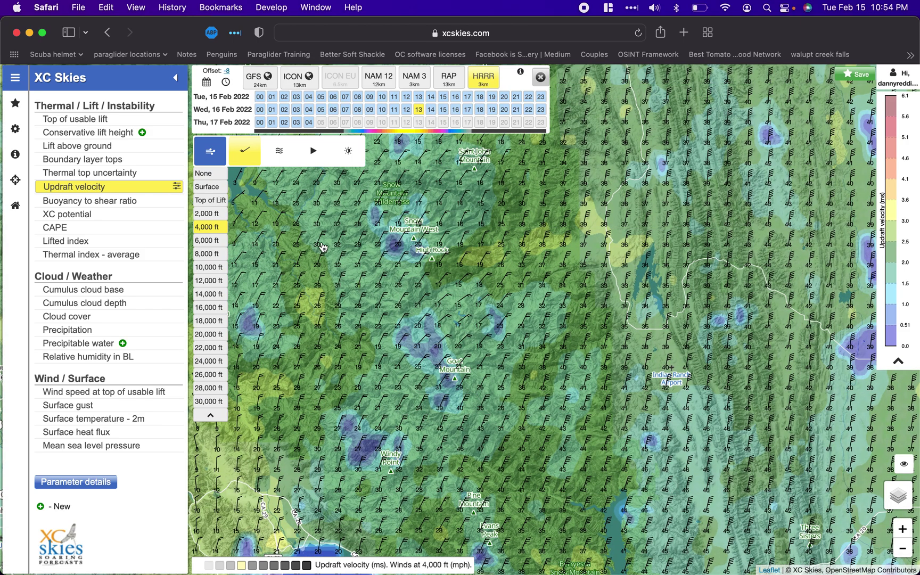
pyautogui.click(203, 200)
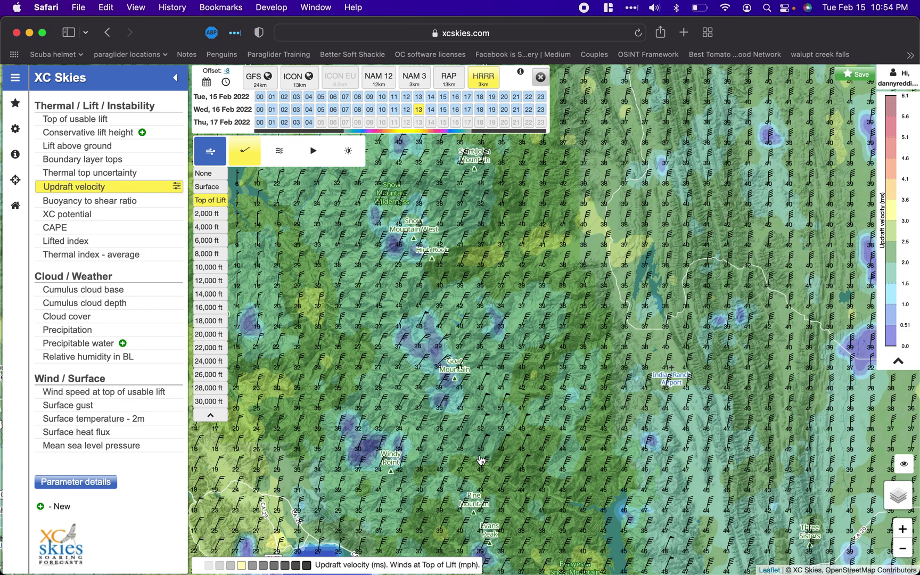
pyautogui.scroll(-5, 481, 460)
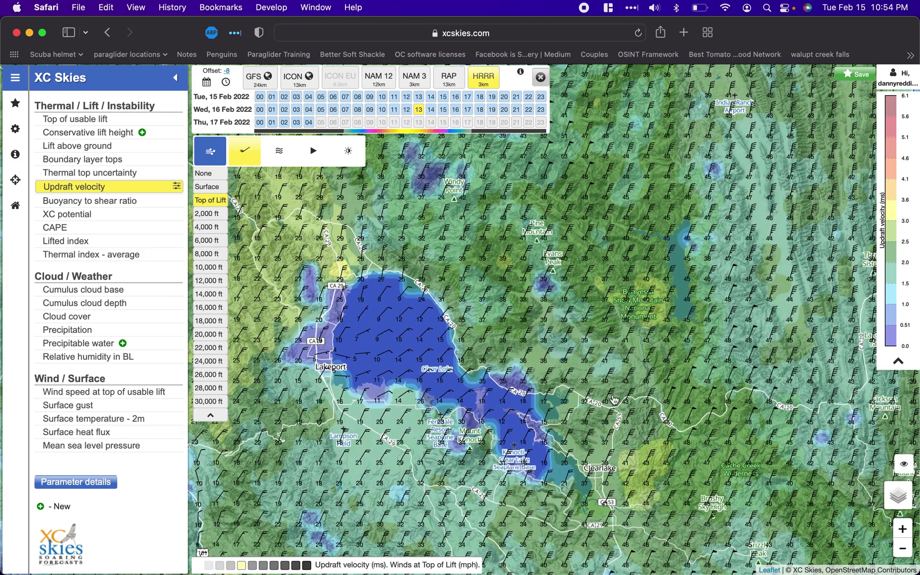
pyautogui.scroll(-5, 599, 460)
pyautogui.hscroll(-5, 599, 461)
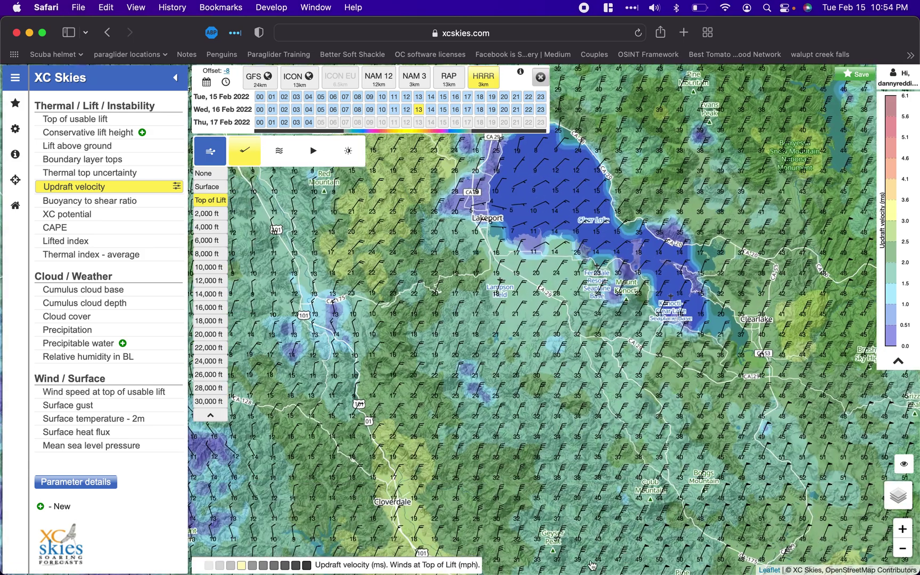
pyautogui.click(902, 547)
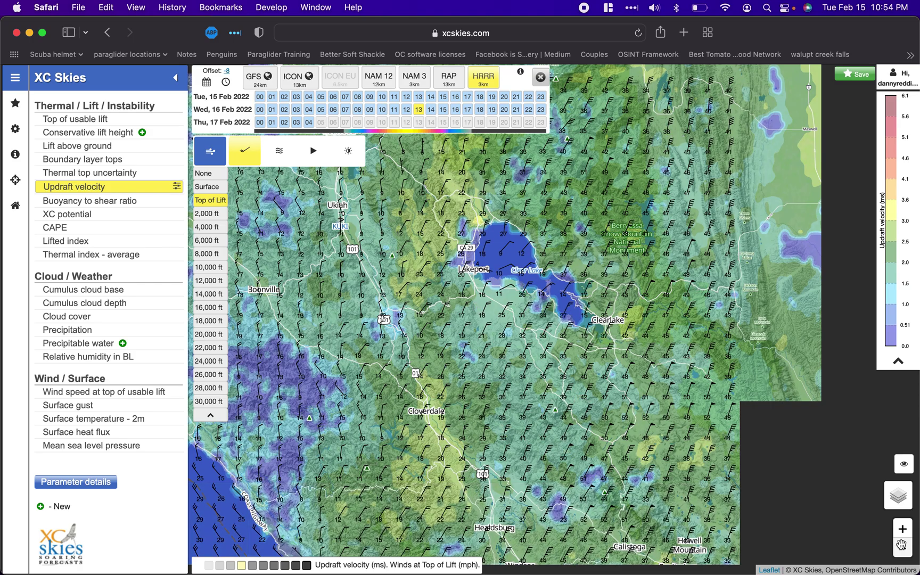
pyautogui.click(901, 547)
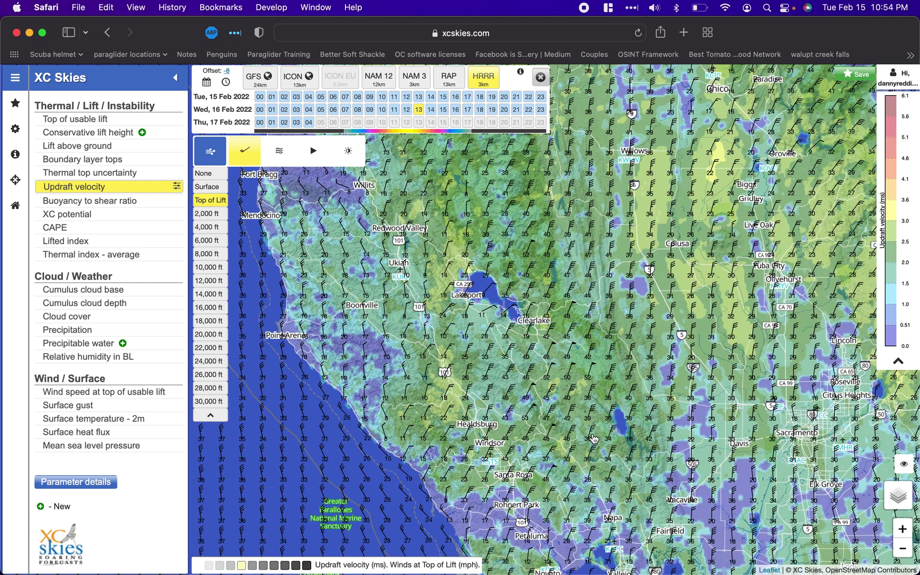
# - Examine updraft velocity and Top of Lift winds across the San Francisco Bay Area, down to Mount Hamilton east of San Jose
pyautogui.scroll(-8, 593, 438)
pyautogui.hscroll(4, 593, 438)
pyautogui.scroll(-3, 564, 397)
pyautogui.hscroll(4, 564, 396)
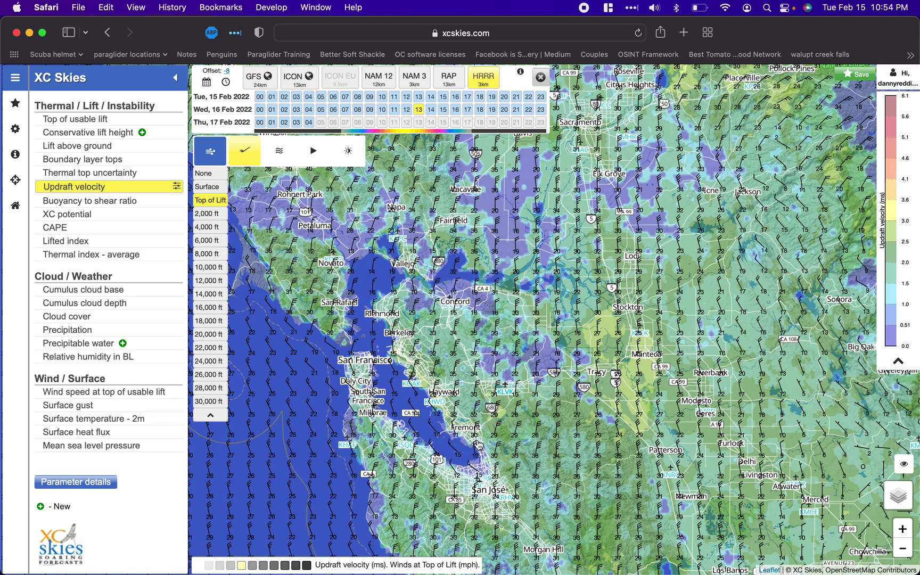
pyautogui.scroll(3, 512, 459)
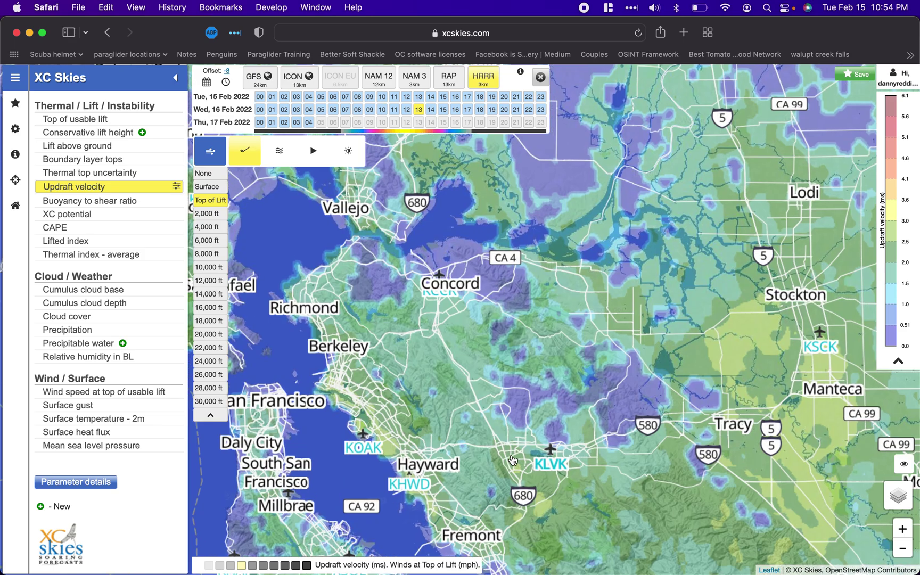
pyautogui.scroll(-5, 549, 365)
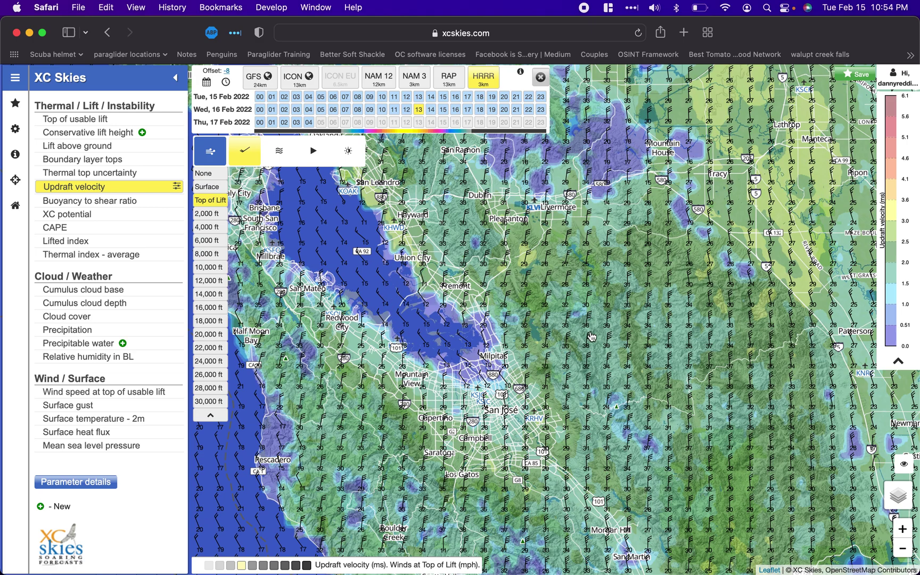
pyautogui.press('+')
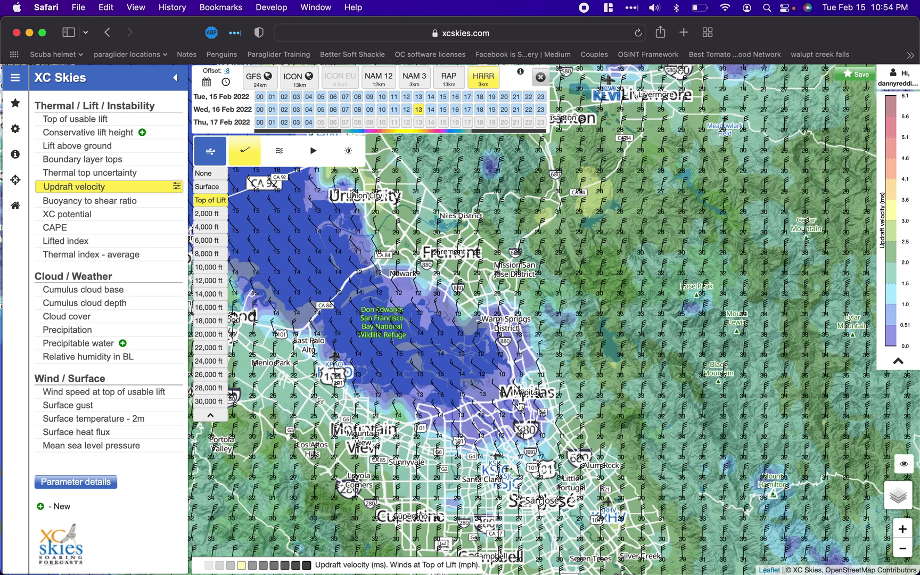
pyautogui.moveTo(644, 395); pyautogui.dragTo(421, 238)
pyautogui.moveTo(588, 439); pyautogui.dragTo(539, 407)
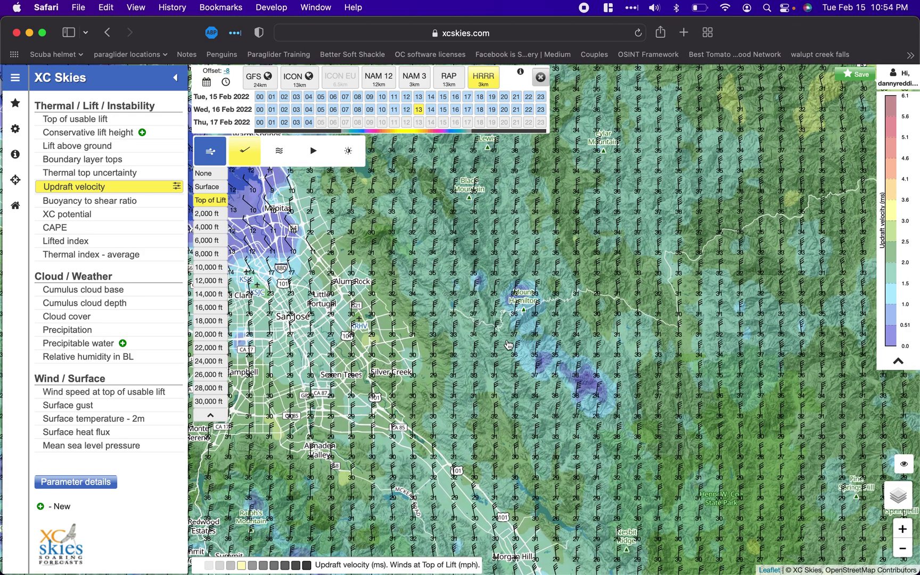
pyautogui.moveTo(492, 343); pyautogui.dragTo(495, 376)
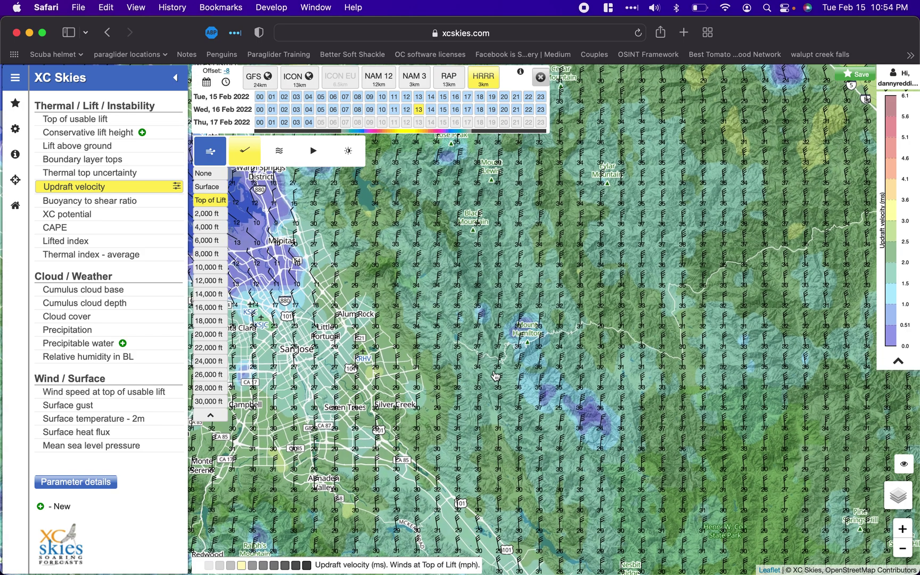
# - Look up each model's updraft velocity at Mount Hamilton for 13:00 and examine the surrounding ridges
pyautogui.click(526, 344)
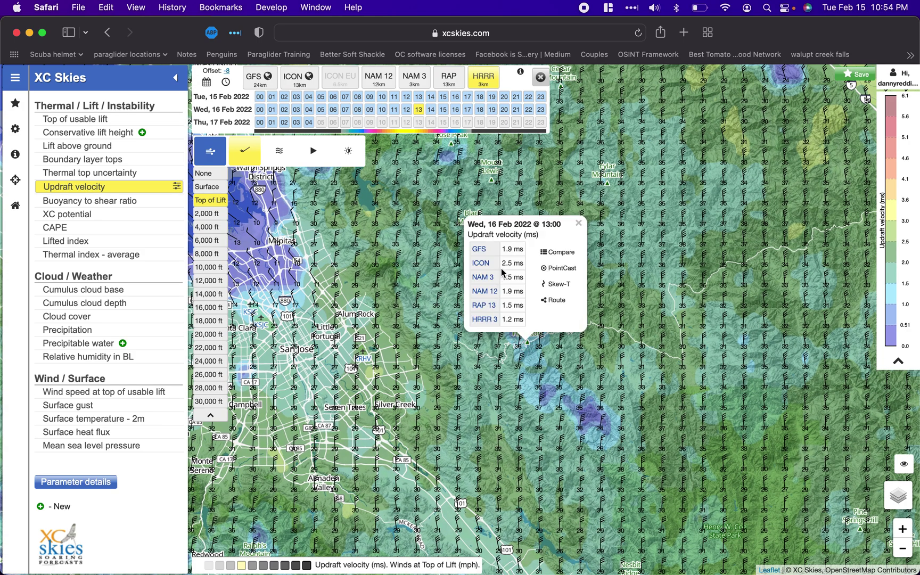
pyautogui.moveTo(538, 360); pyautogui.dragTo(509, 316)
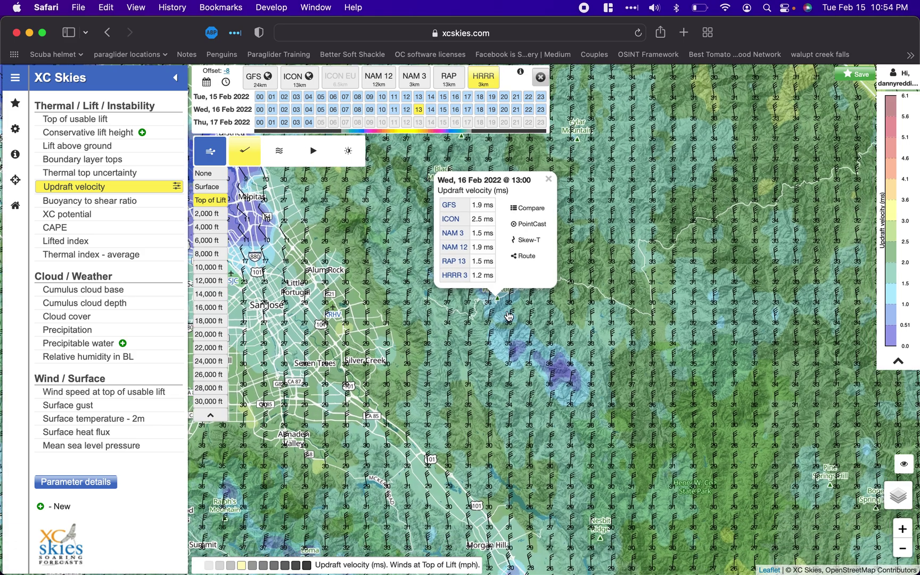
pyautogui.moveTo(463, 393); pyautogui.dragTo(524, 387)
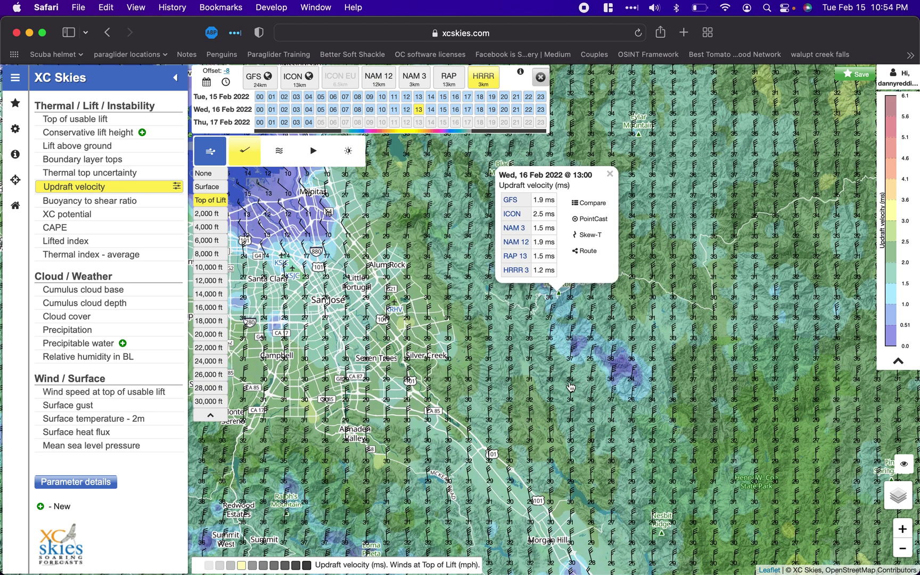
pyautogui.moveTo(573, 343); pyautogui.dragTo(505, 419)
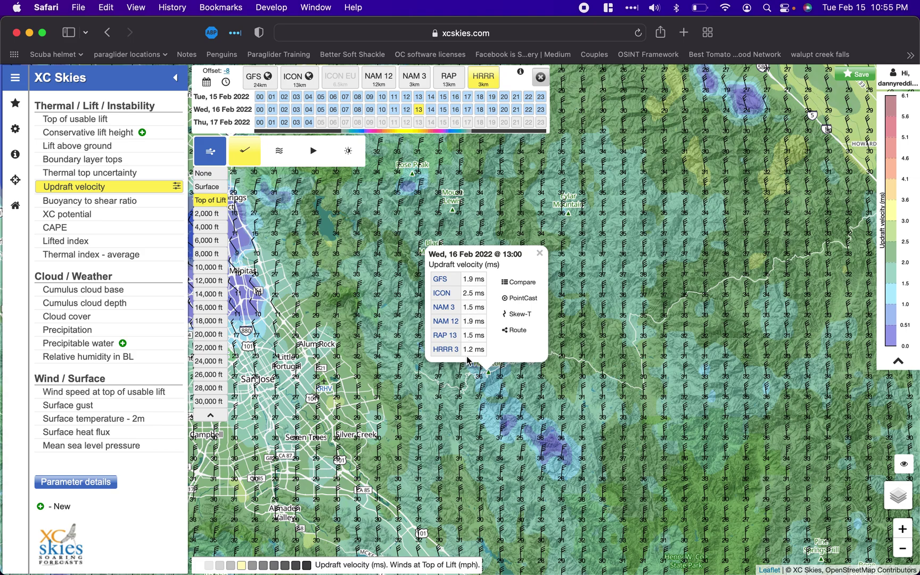
pyautogui.click(539, 253)
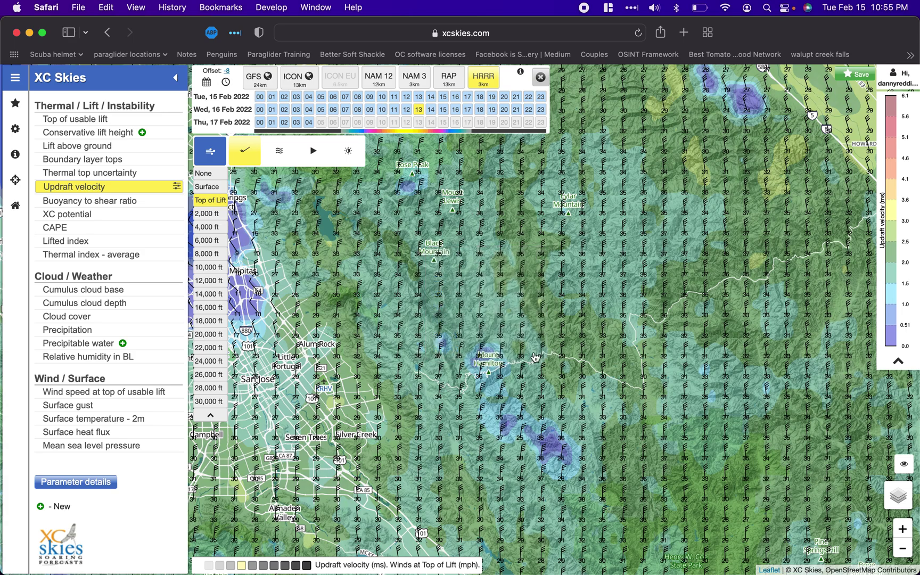
# - Change the forecast layer to Lift above ground and look up each model's value at Mount Hamilton
pyautogui.click(103, 148)
pyautogui.click(489, 366)
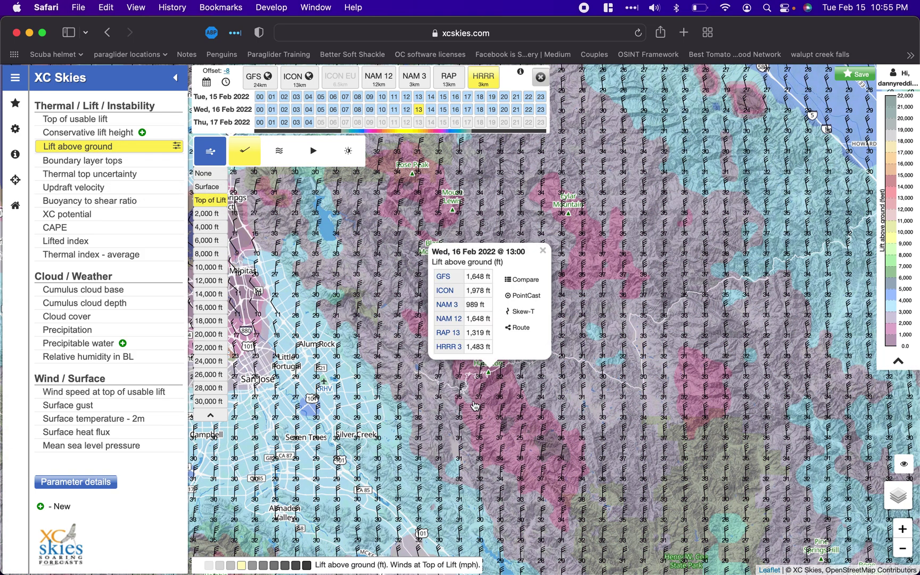
pyautogui.click(545, 252)
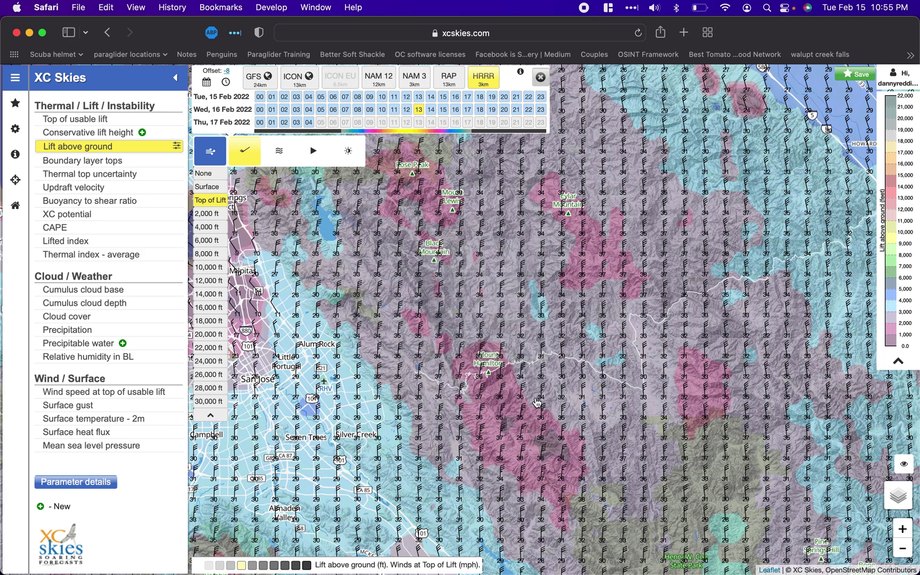
# - Change the forecast layer to Top of usable lift and look up each model's value at Mount Hamilton and just south of it
pyautogui.click(77, 122)
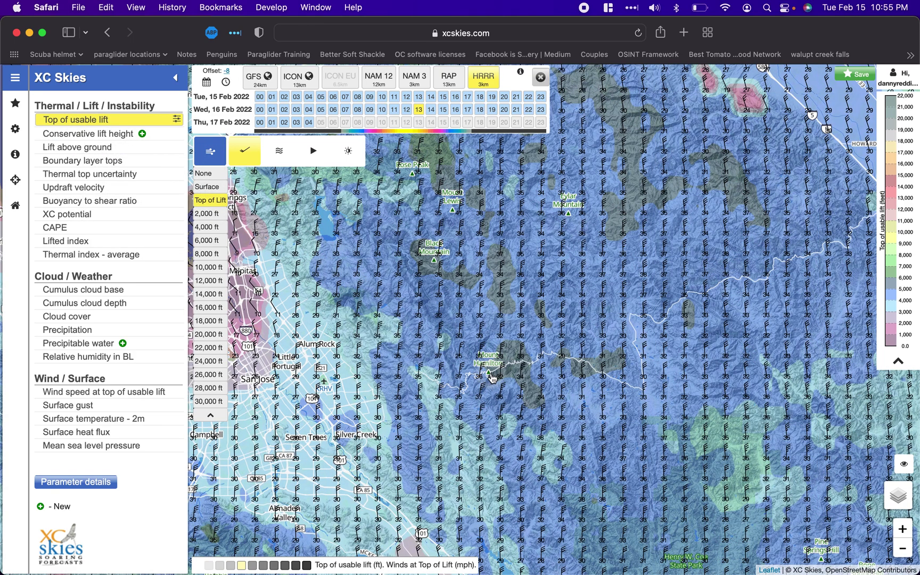
pyautogui.click(490, 369)
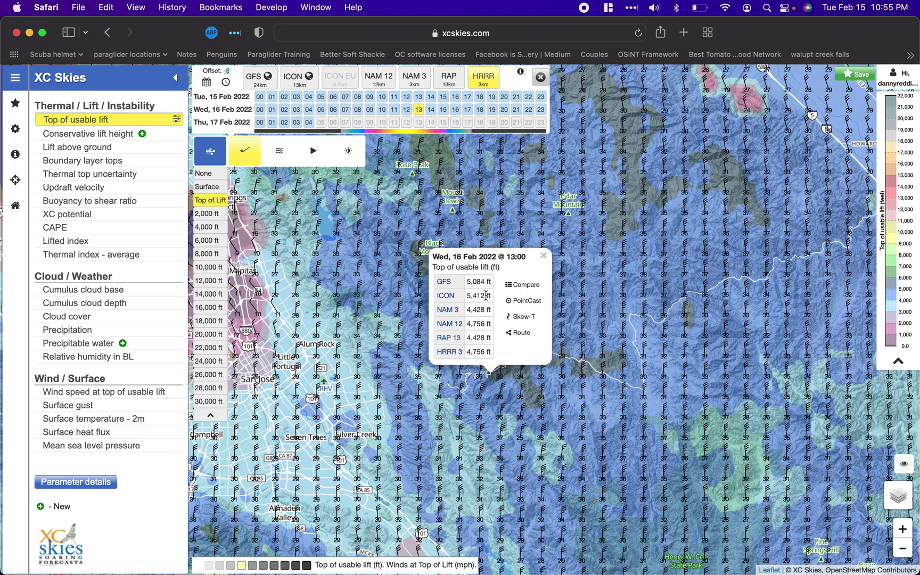
pyautogui.click(544, 255)
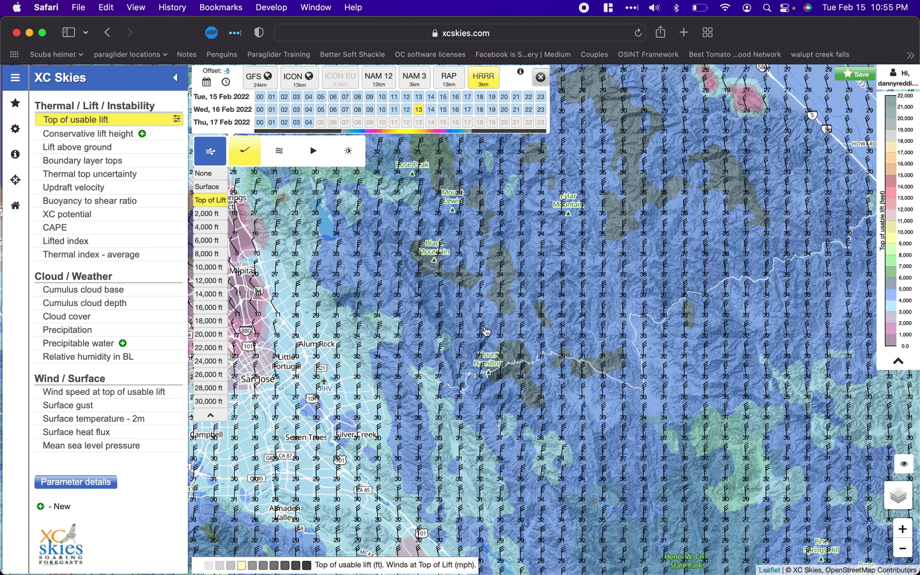
pyautogui.click(489, 384)
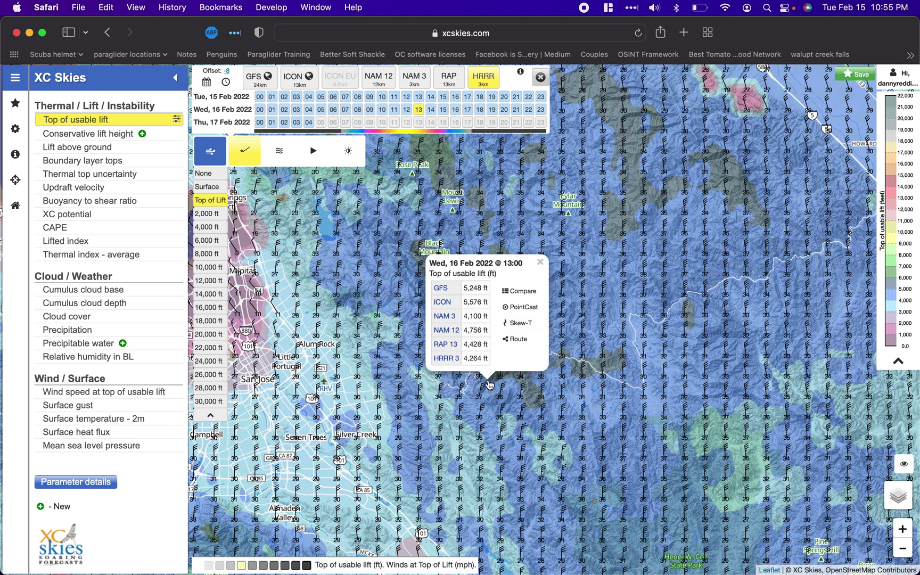
pyautogui.click(541, 261)
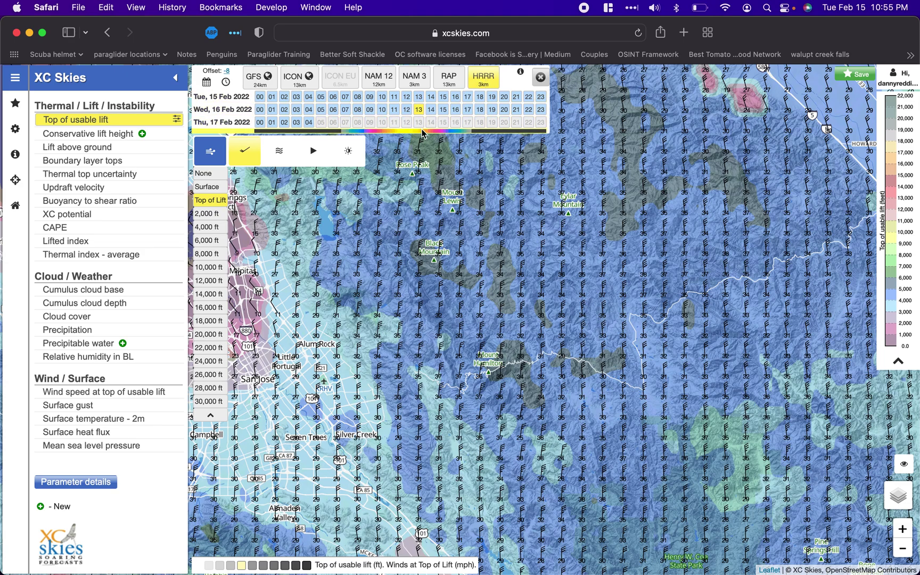
# - Switch to the NAM 3 forecast for Thu 17 Feb and check Mount Hamilton's top of usable lift at 13:00 and the surrounding map at 16:00
pyautogui.click(412, 80)
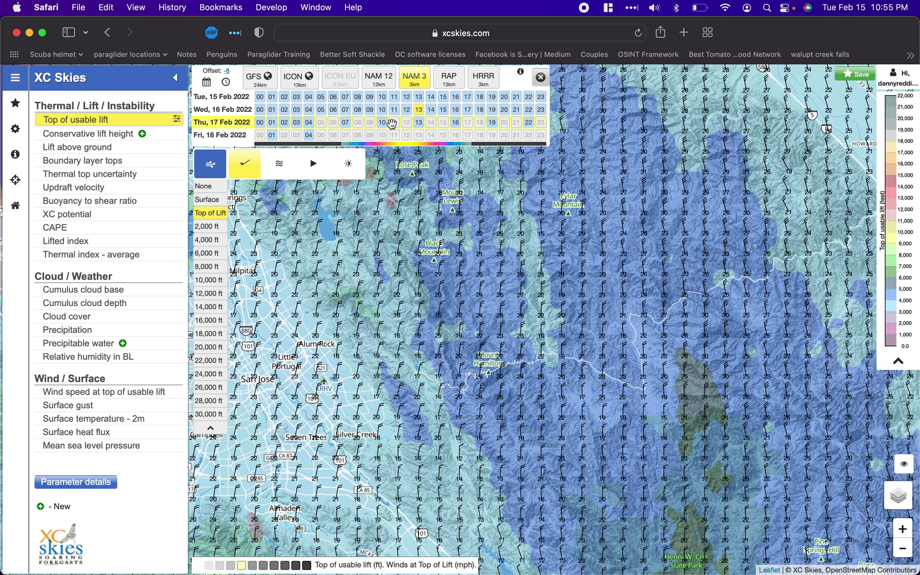
pyautogui.click(419, 122)
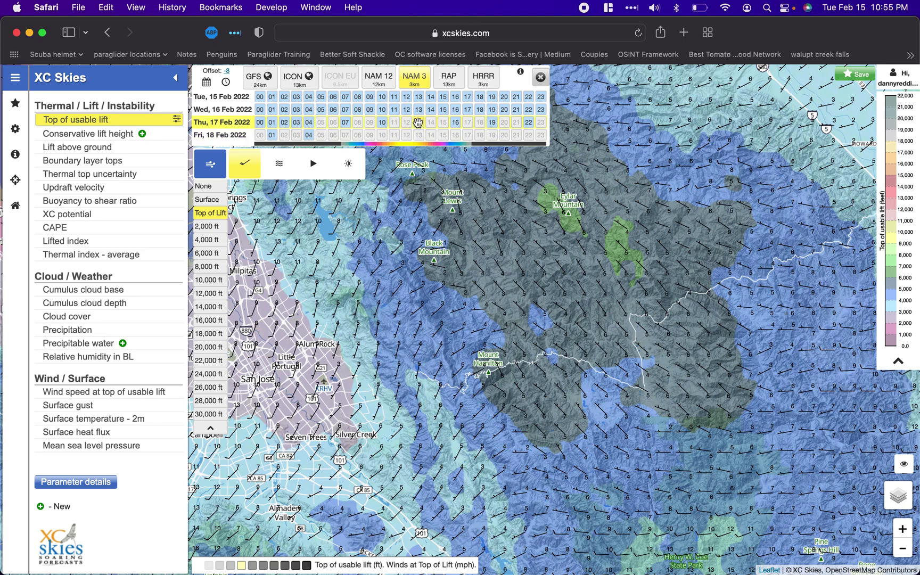
pyautogui.click(491, 374)
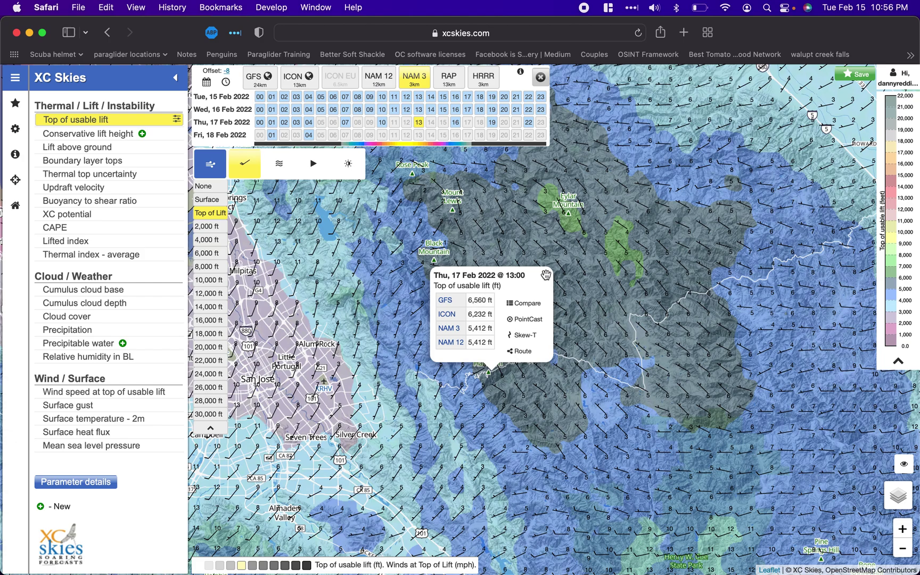
pyautogui.click(454, 124)
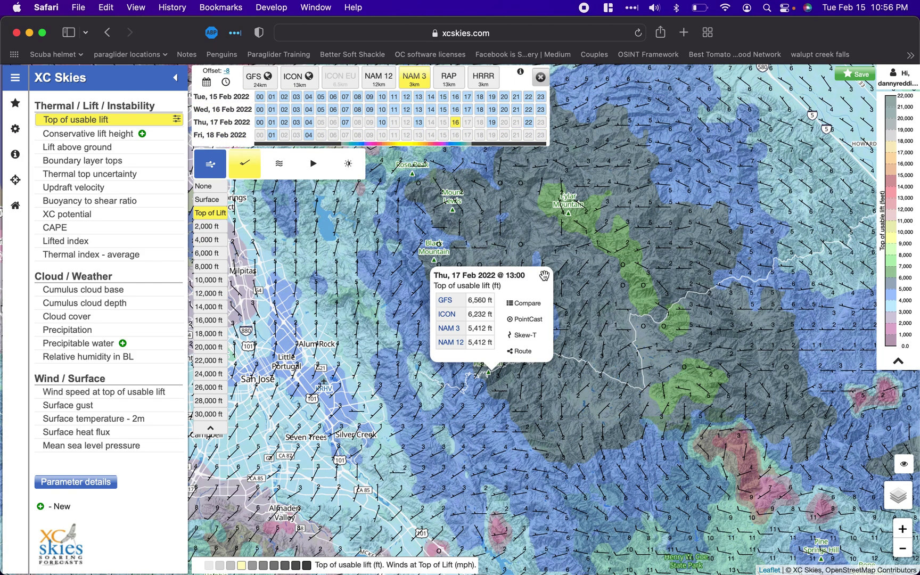
pyautogui.click(544, 274)
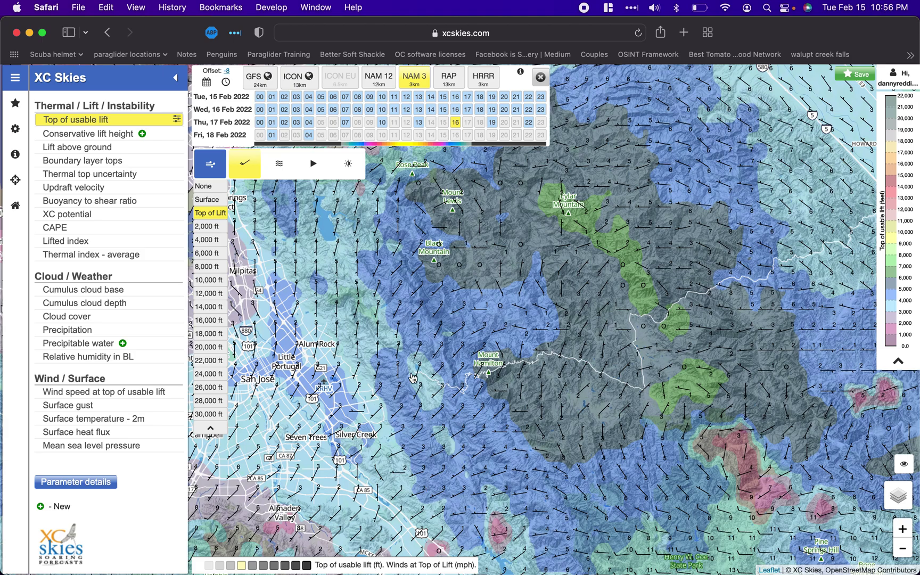
# - Show Thu 17 Feb at 10:00 and compare the winds around Mount Hamilton at levels from 2,000 ft to 8,000 ft
pyautogui.click(384, 123)
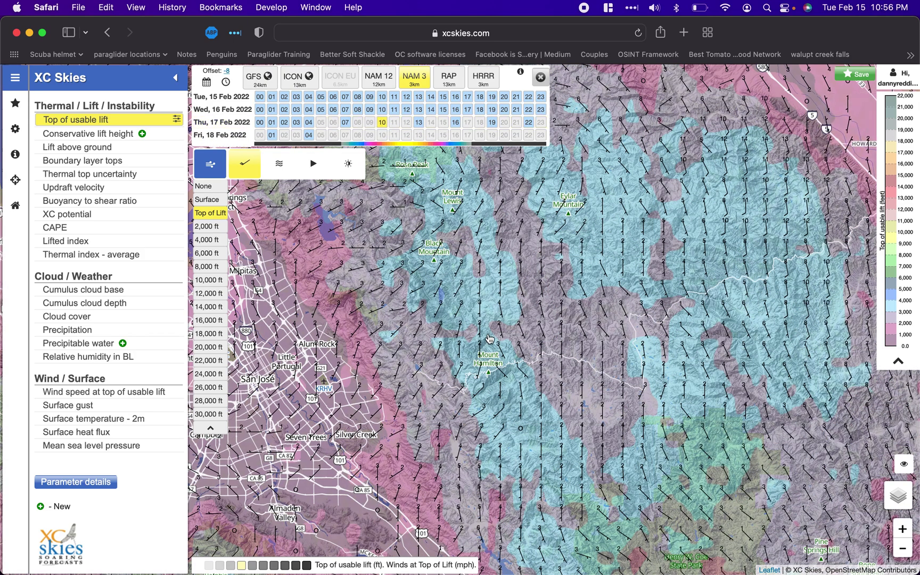
pyautogui.click(207, 226)
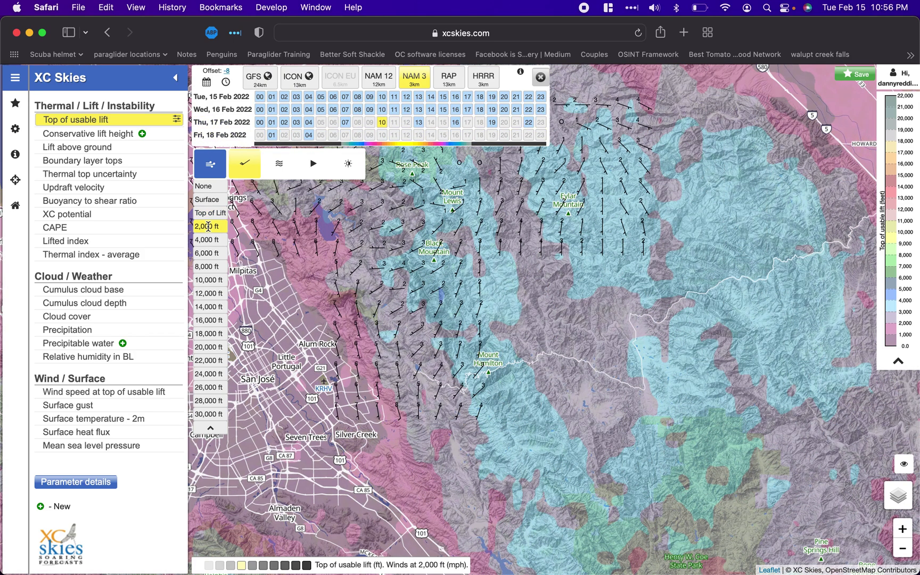
pyautogui.click(207, 240)
pyautogui.click(208, 253)
pyautogui.click(207, 265)
pyautogui.click(210, 254)
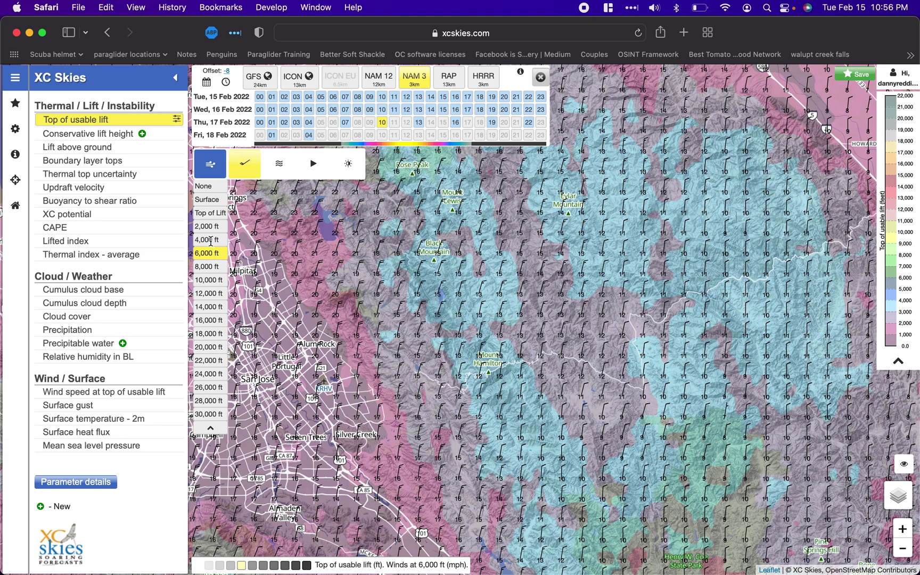
pyautogui.click(211, 241)
pyautogui.click(210, 230)
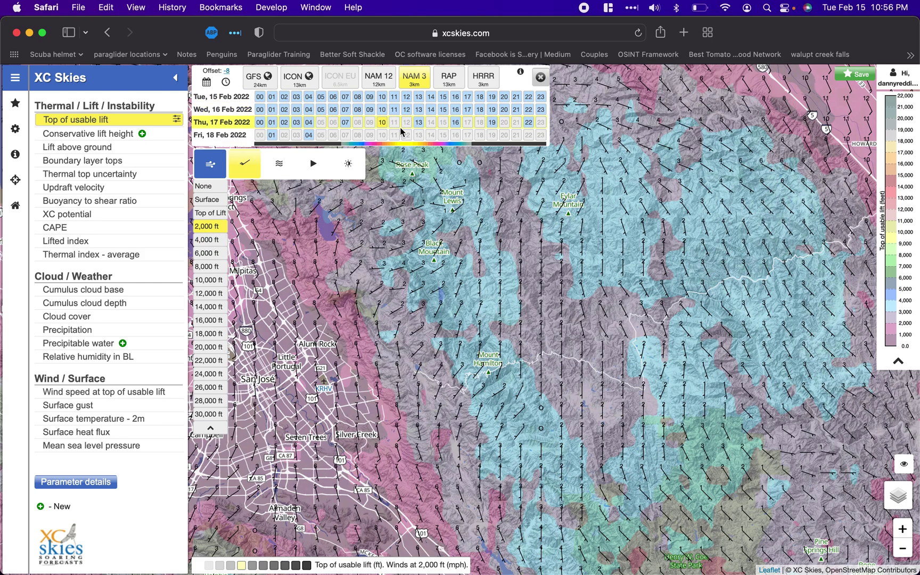
# - Show Thu 17 Feb at 13:00 with 6,000 ft winds and look up the top of usable lift at and near Mount Hamilton
pyautogui.click(418, 123)
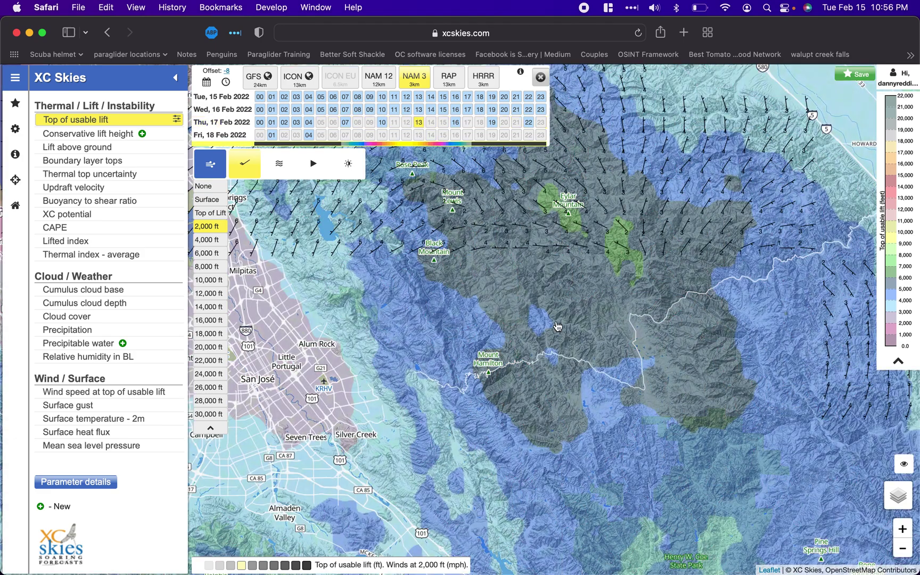
pyautogui.click(518, 349)
pyautogui.click(202, 252)
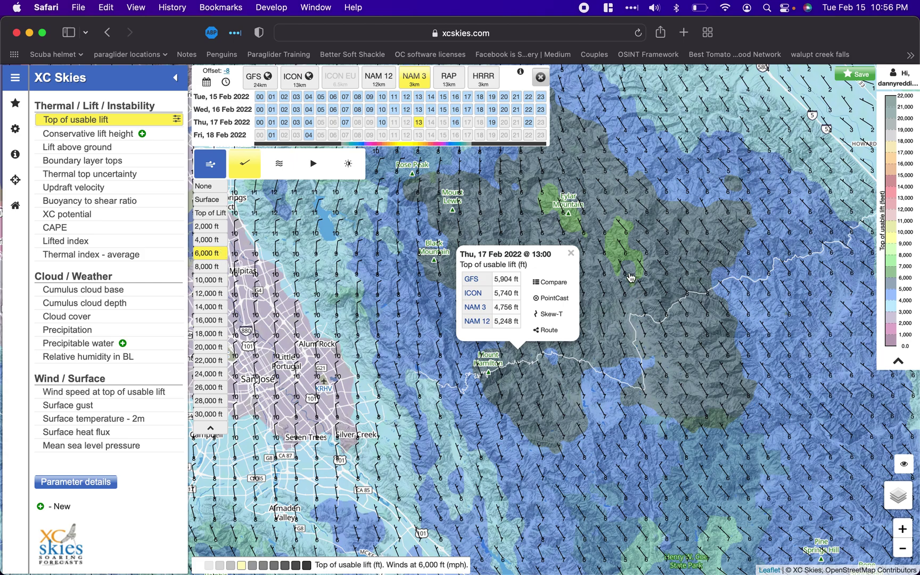
pyautogui.click(571, 253)
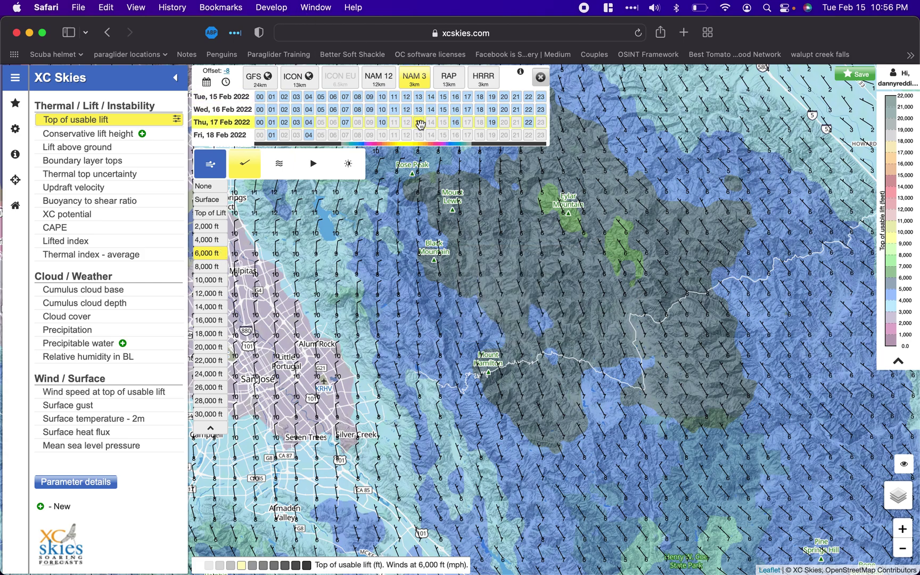
pyautogui.click(488, 370)
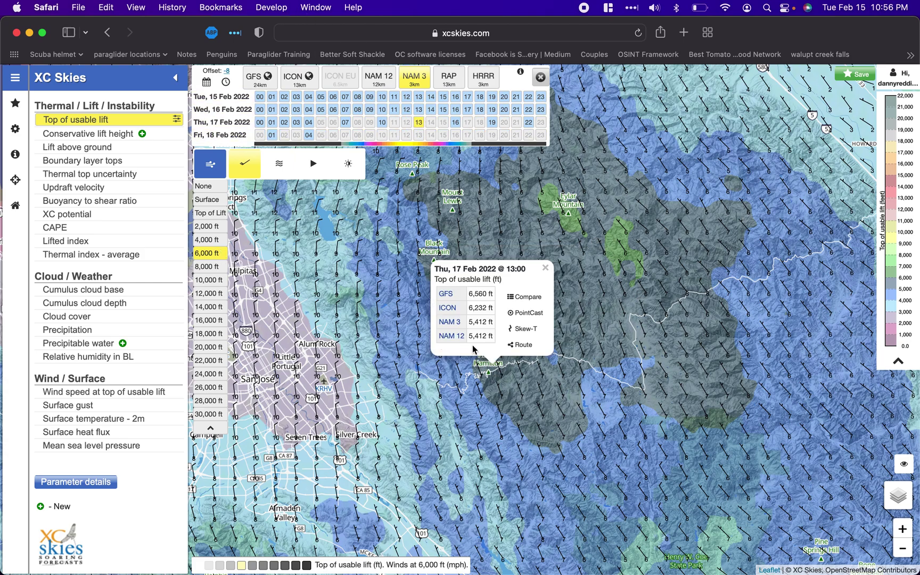
pyautogui.click(546, 267)
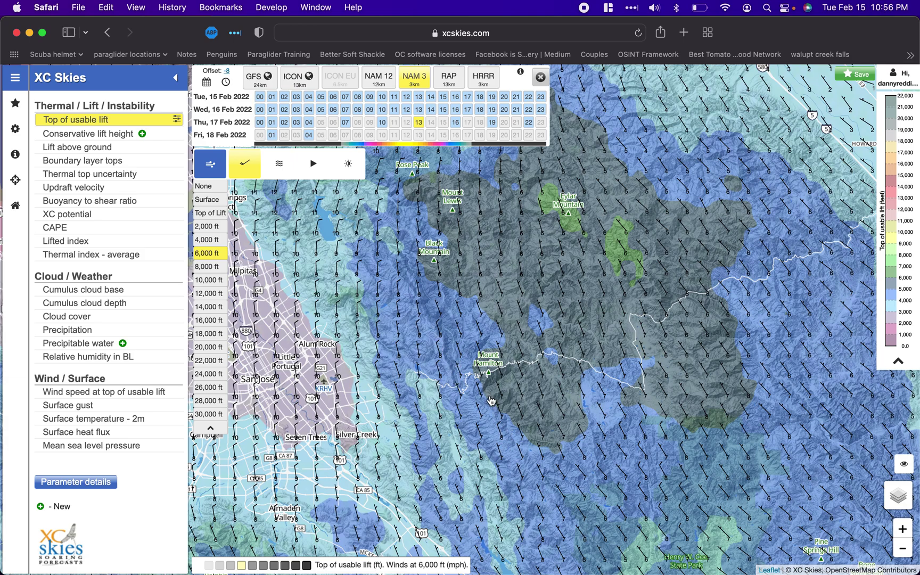
pyautogui.click(490, 360)
pyautogui.click(543, 272)
# - Change the layer to Updraft velocity, look up Mount Hamilton's values at 13:00 and compare with the 16:00 map
pyautogui.click(68, 188)
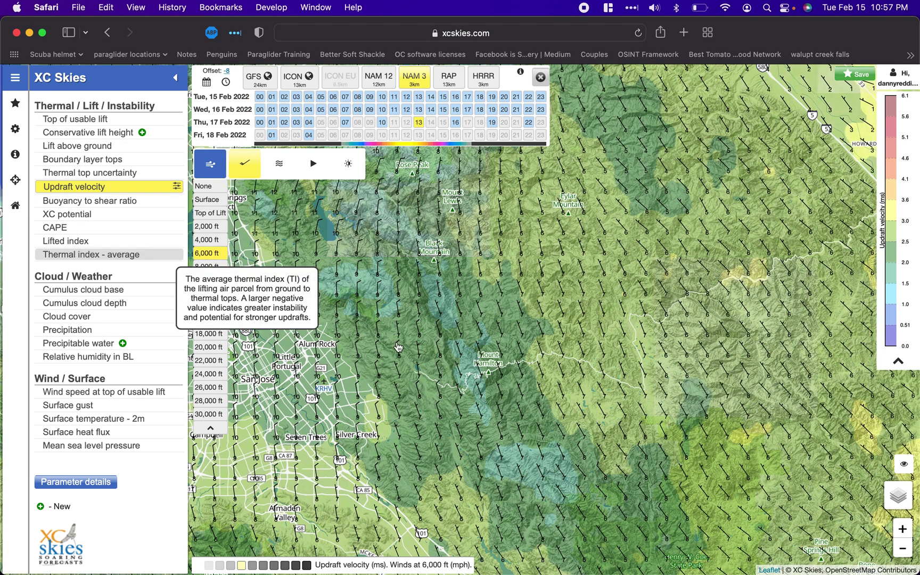
pyautogui.click(488, 369)
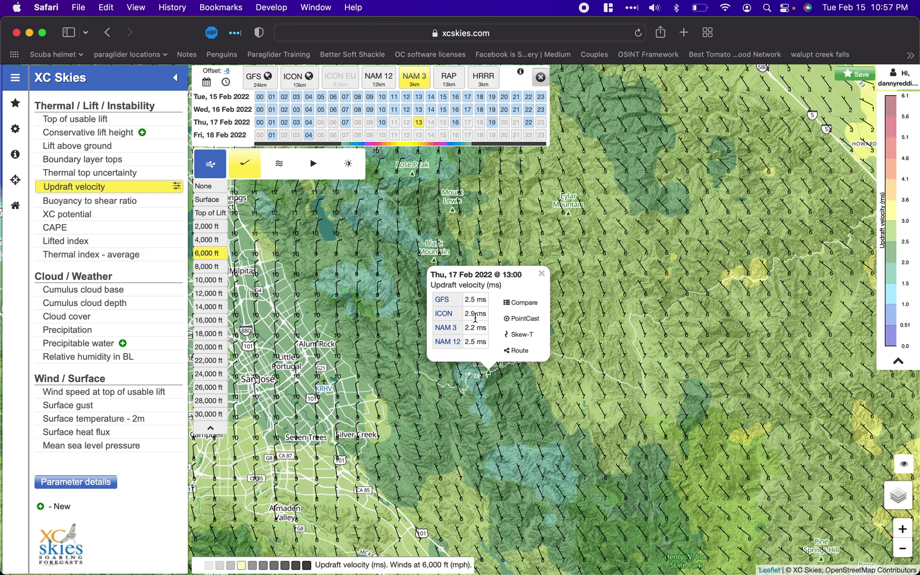
pyautogui.click(541, 273)
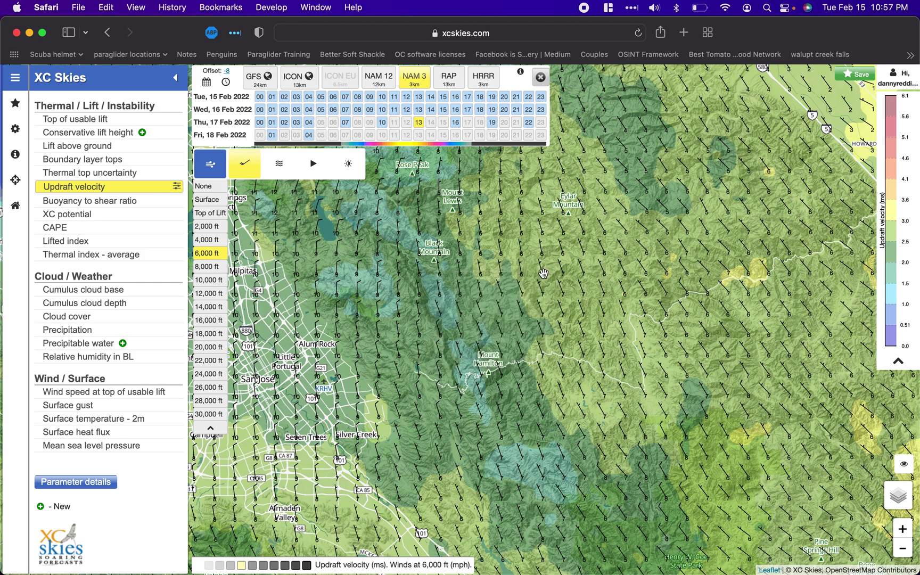
pyautogui.click(456, 122)
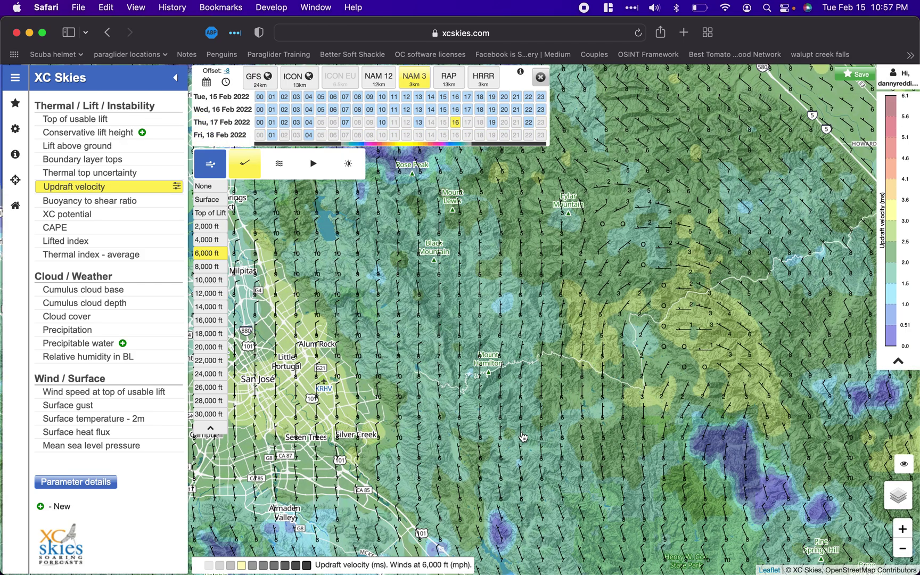
pyautogui.click(418, 122)
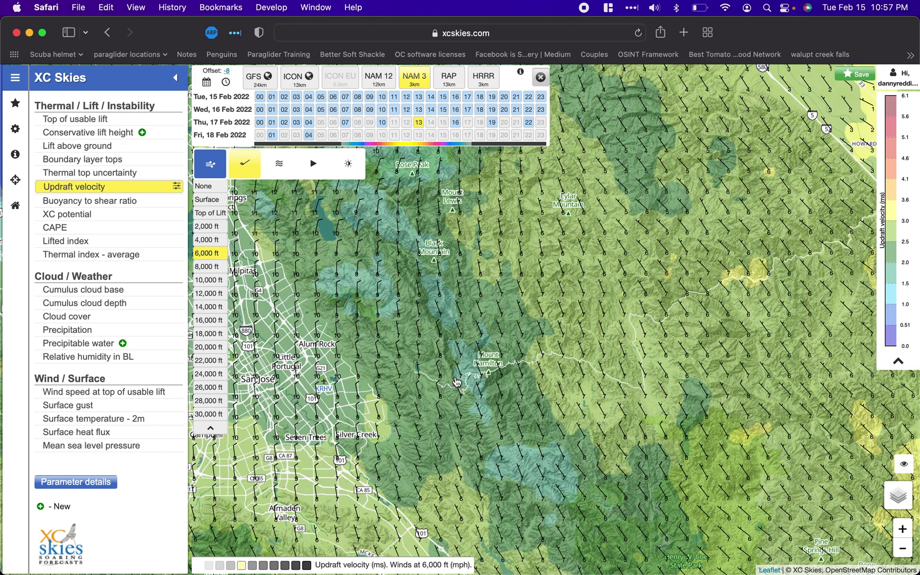
pyautogui.click(490, 376)
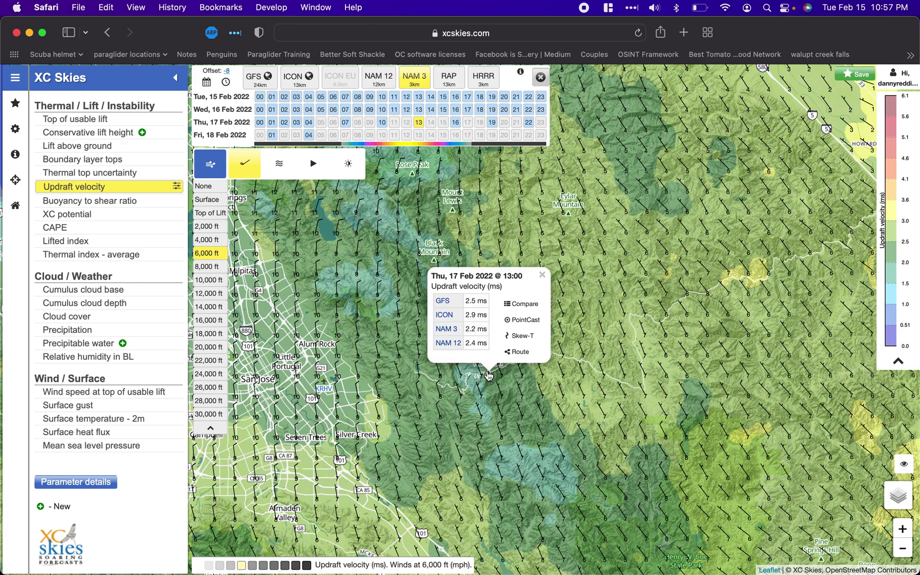
pyautogui.click(542, 275)
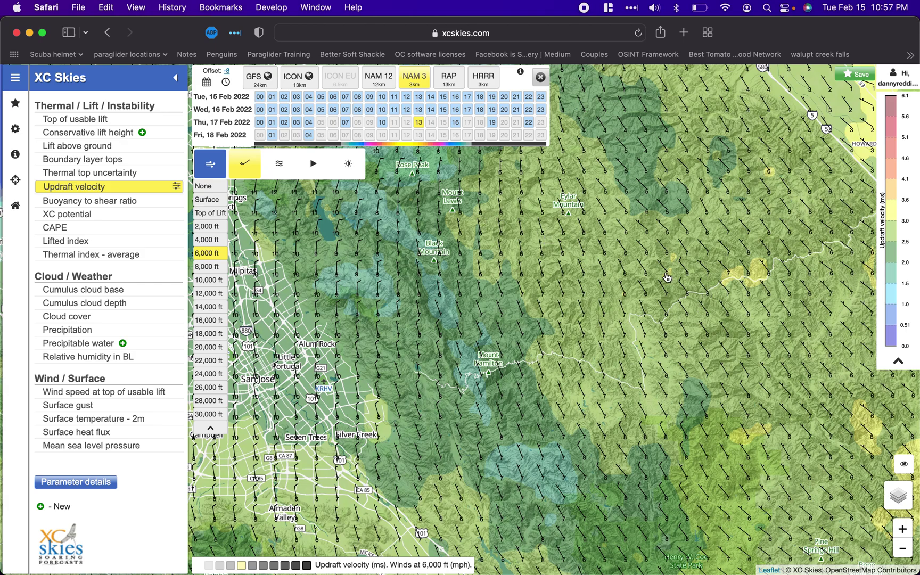
# - Examine Thursday's 13:00 updraft velocity and 6,000 ft winds from Mount Hamilton north across the East Bay and beyond Vallejo
pyautogui.moveTo(436, 378); pyautogui.dragTo(494, 396)
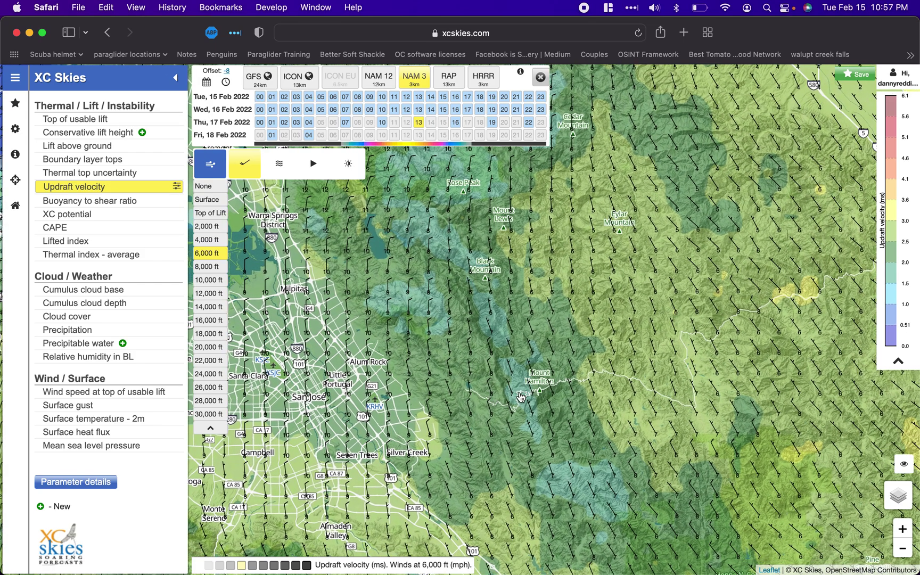
pyautogui.moveTo(460, 309); pyautogui.dragTo(524, 390)
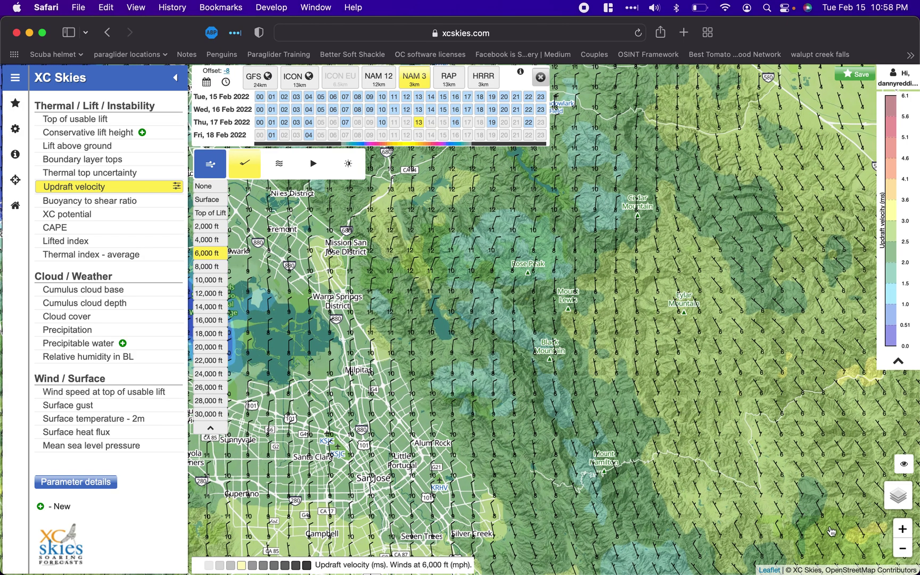
pyautogui.click(903, 548)
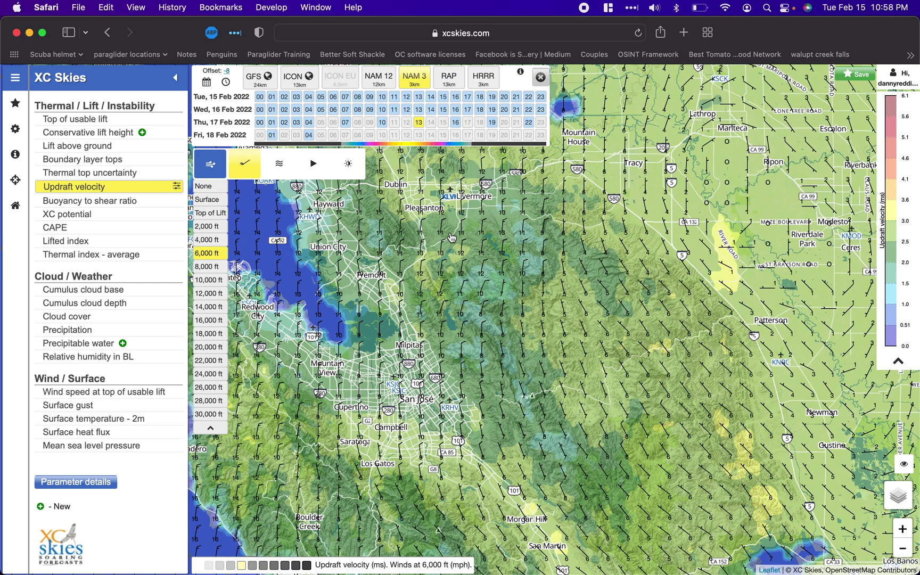
pyautogui.moveTo(452, 237); pyautogui.dragTo(553, 479)
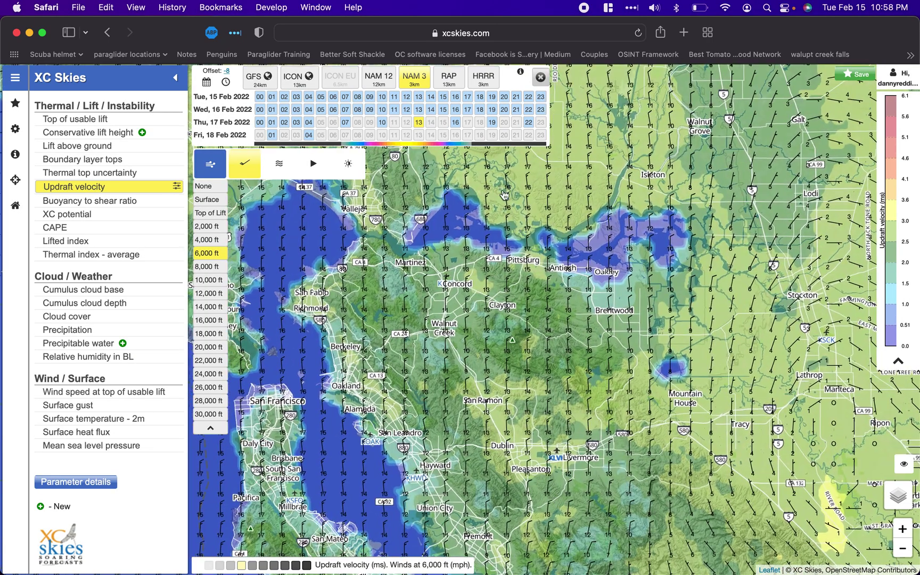
pyautogui.moveTo(505, 194); pyautogui.dragTo(592, 521)
pyautogui.moveTo(471, 318); pyautogui.dragTo(585, 464)
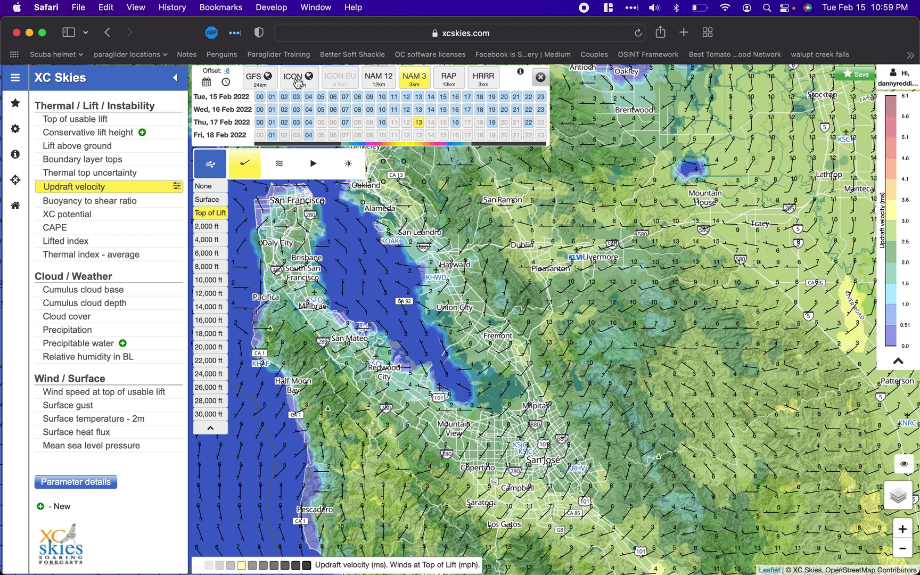
# - Compare the HRRR, NAM 3 and GFS coverage for Thu 17 Feb at 13:00, examining GFS updraft velocity across central California
pyautogui.click(485, 78)
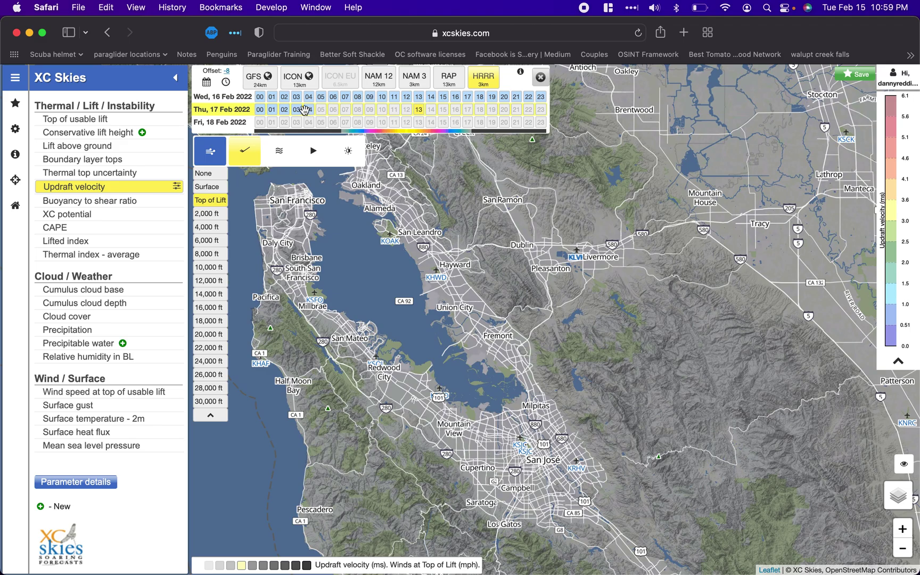
pyautogui.click(414, 80)
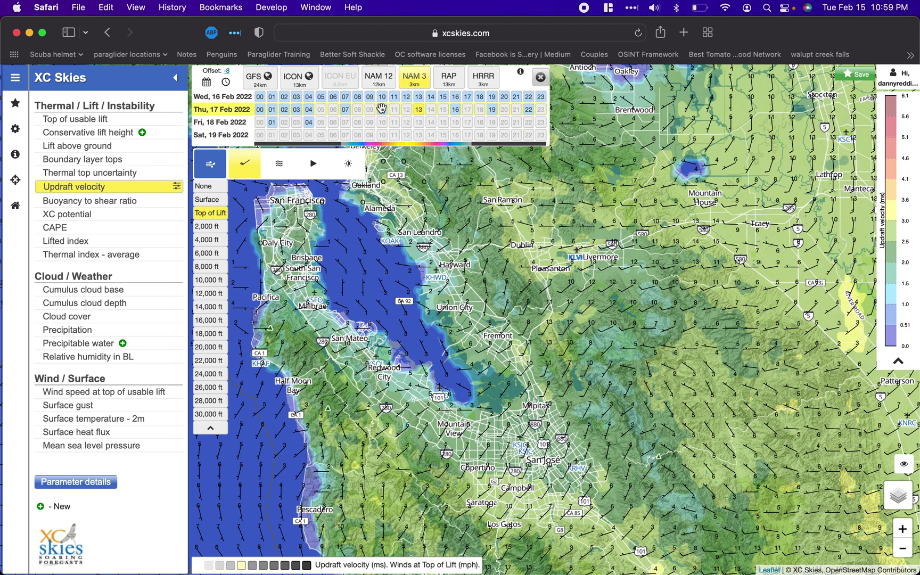
pyautogui.click(259, 79)
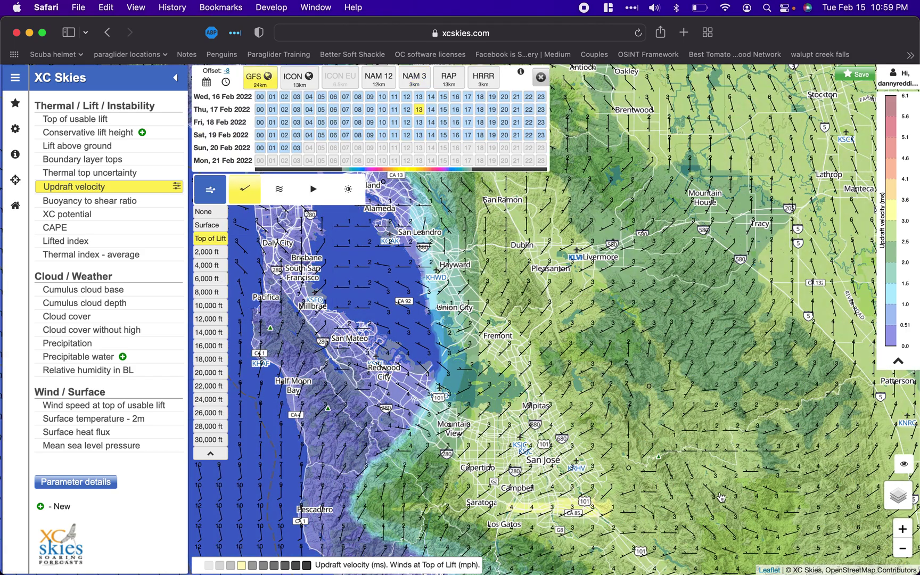
pyautogui.click(902, 548)
pyautogui.click(902, 548)
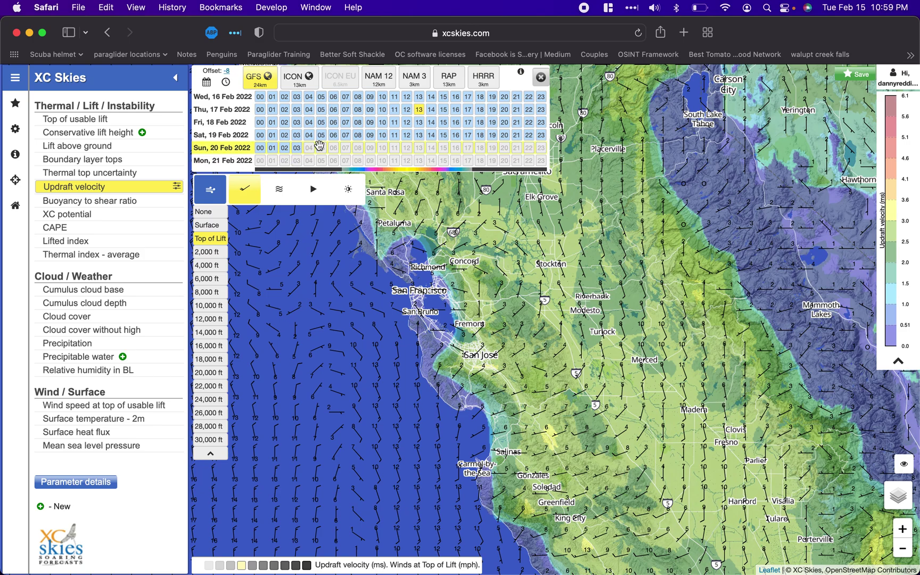
# - Show the GFS forecast for Sat 19 Feb at 13:00 and look up the updraft velocity at Mount Hamilton
pyautogui.click(418, 135)
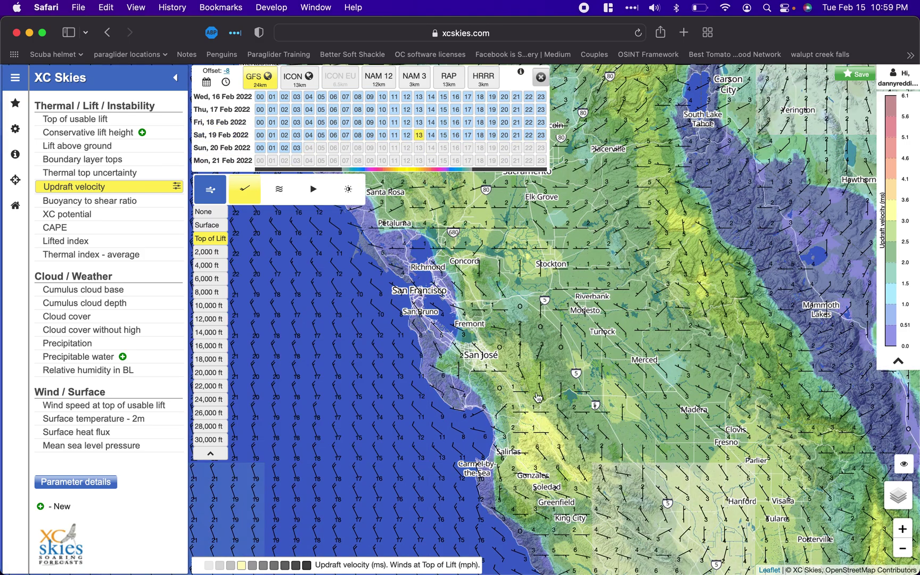
pyautogui.scroll(2, 461, 320)
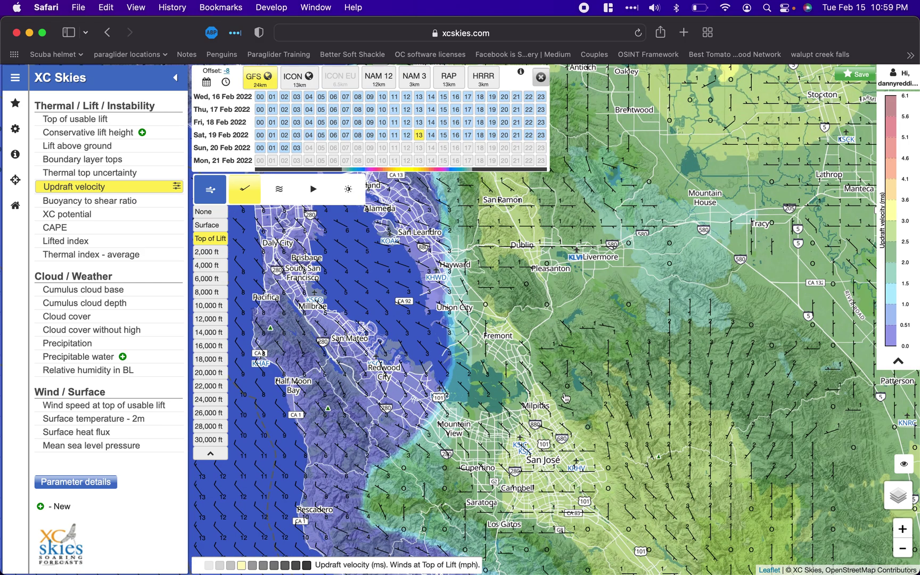
pyautogui.scroll(2, 588, 404)
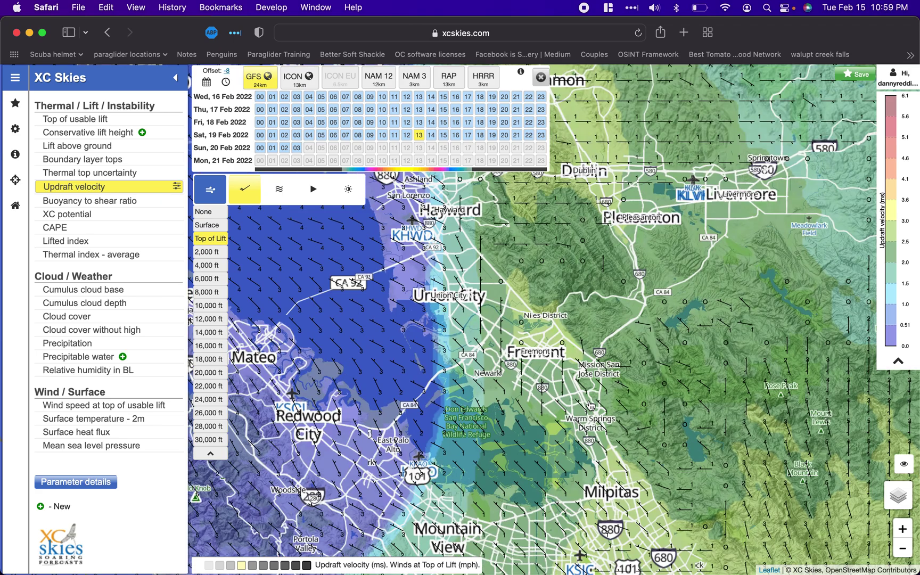
pyautogui.hscroll(5, 597, 412)
pyautogui.scroll(-2, 596, 413)
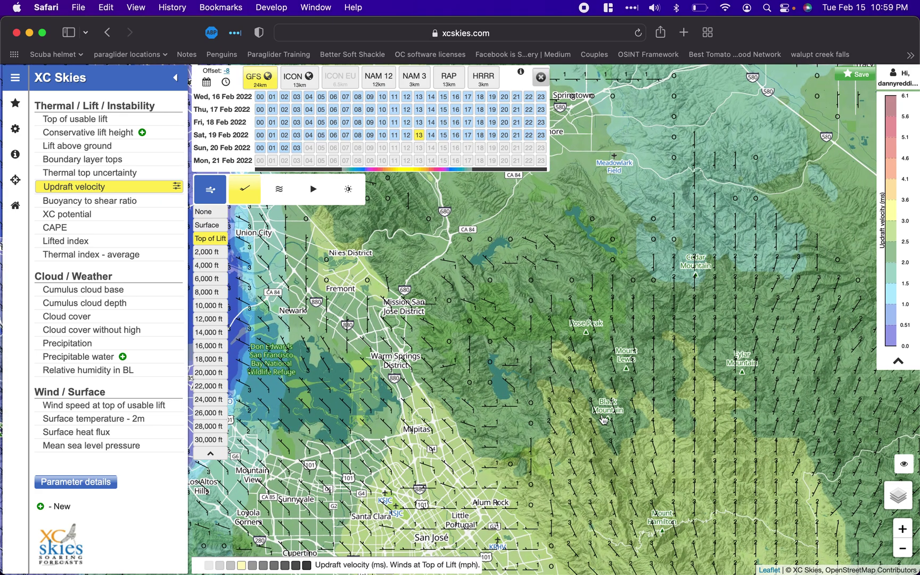
pyautogui.click(656, 521)
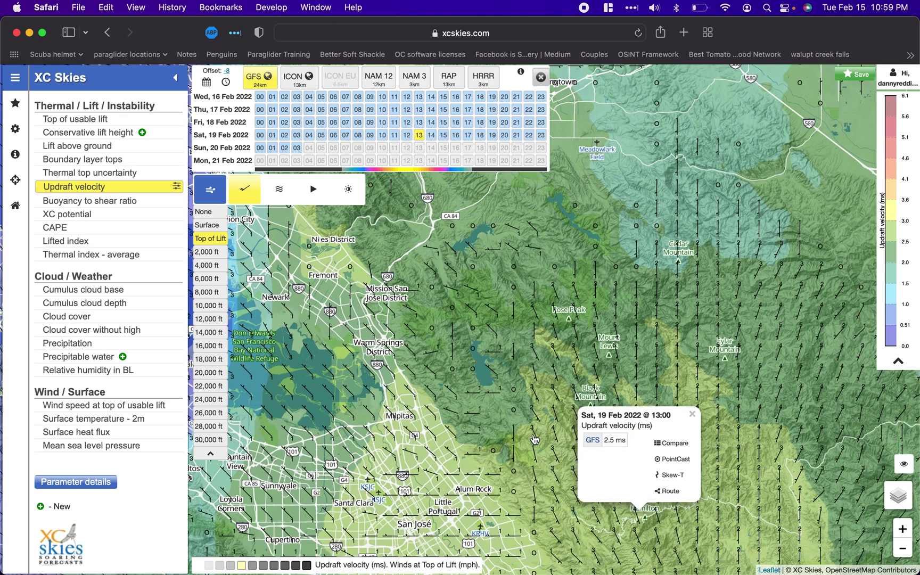
pyautogui.hscroll(2, 535, 439)
pyautogui.scroll(-2, 535, 440)
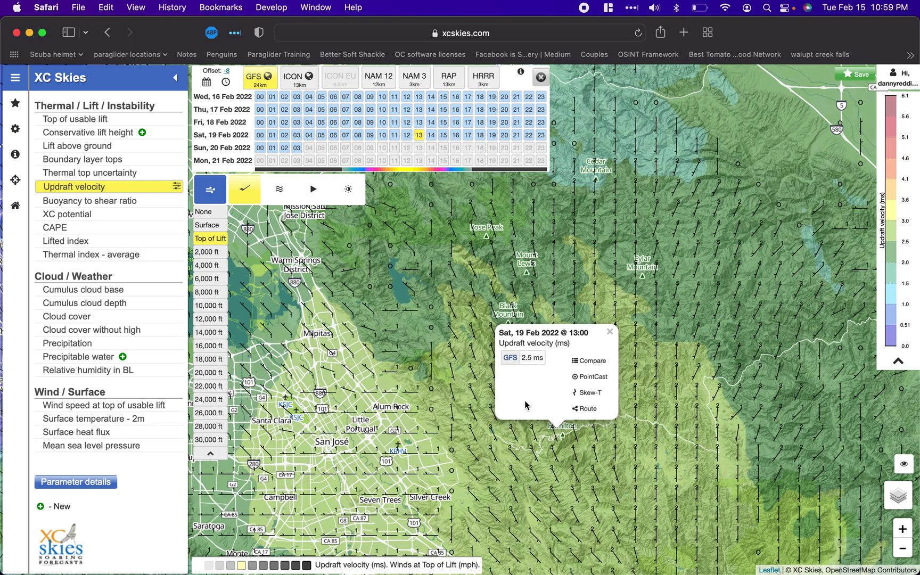
pyautogui.click(610, 331)
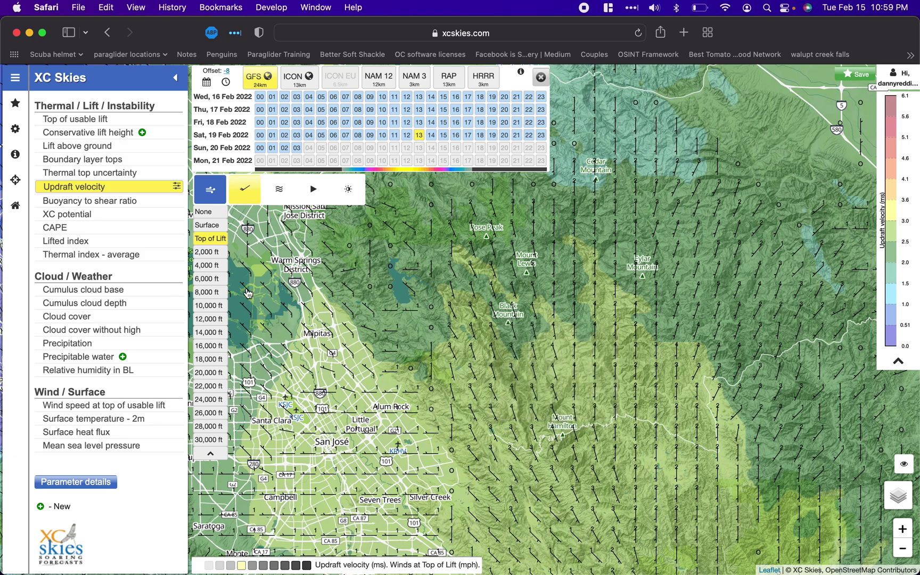
# - Change the layer to Lift above ground and look up Mount Hamilton's value for Sat 19 Feb at 13:00
pyautogui.click(81, 147)
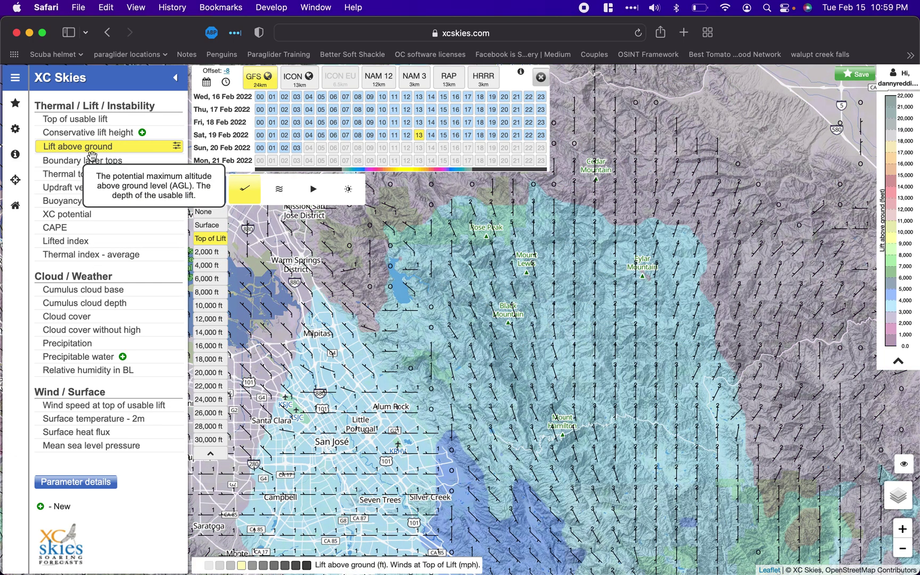
pyautogui.click(556, 426)
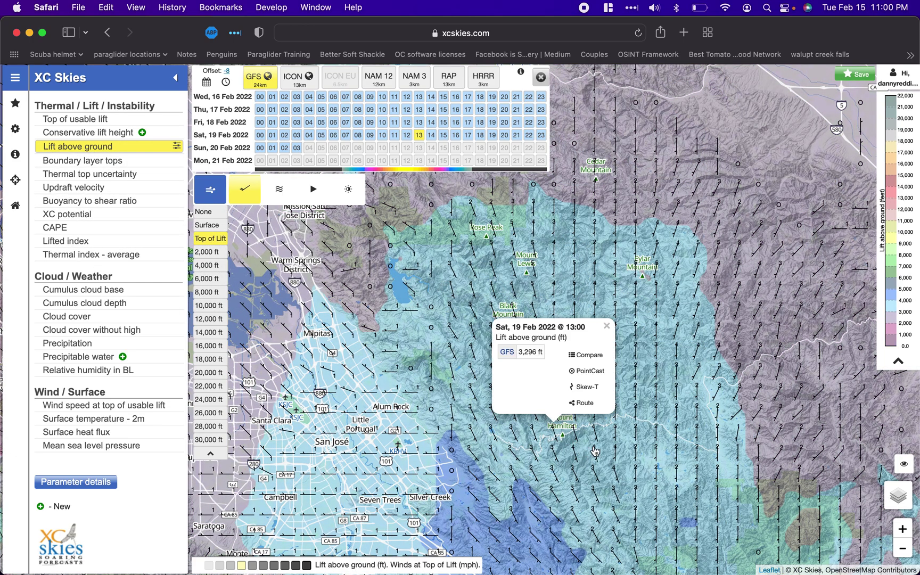
pyautogui.click(607, 326)
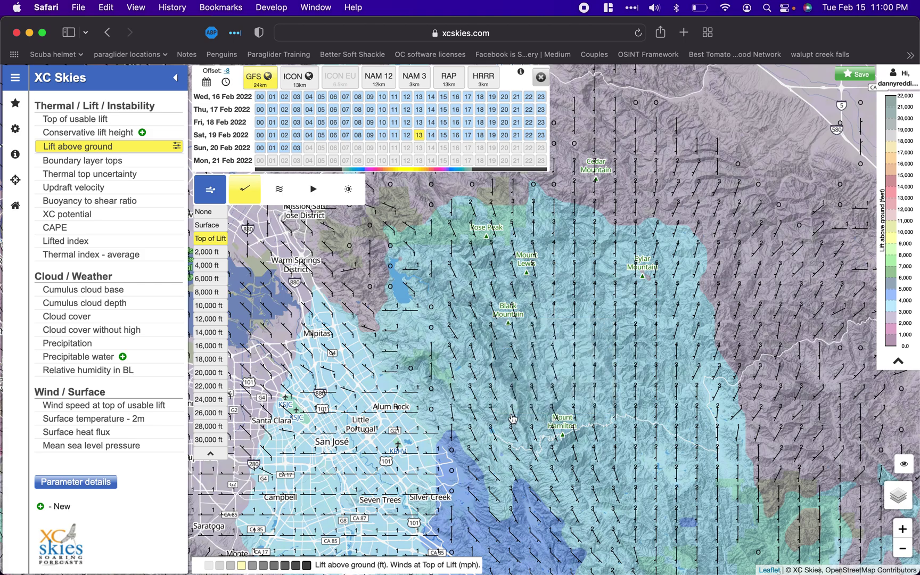
# - Examine Saturday's 13:00 lift above ground across the wider Bay Area, looking up the value in the hills east of San José
pyautogui.moveTo(427, 313); pyautogui.dragTo(511, 285)
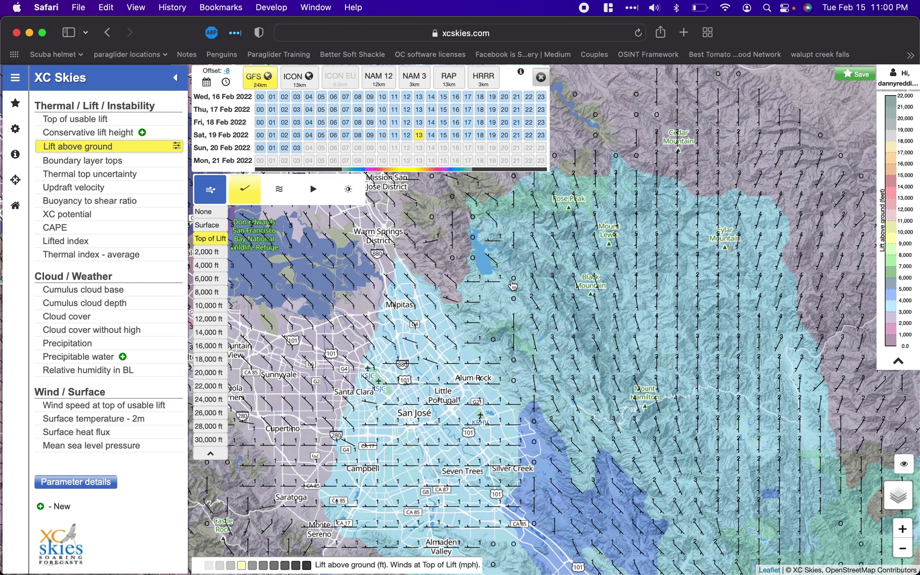
pyautogui.click(902, 548)
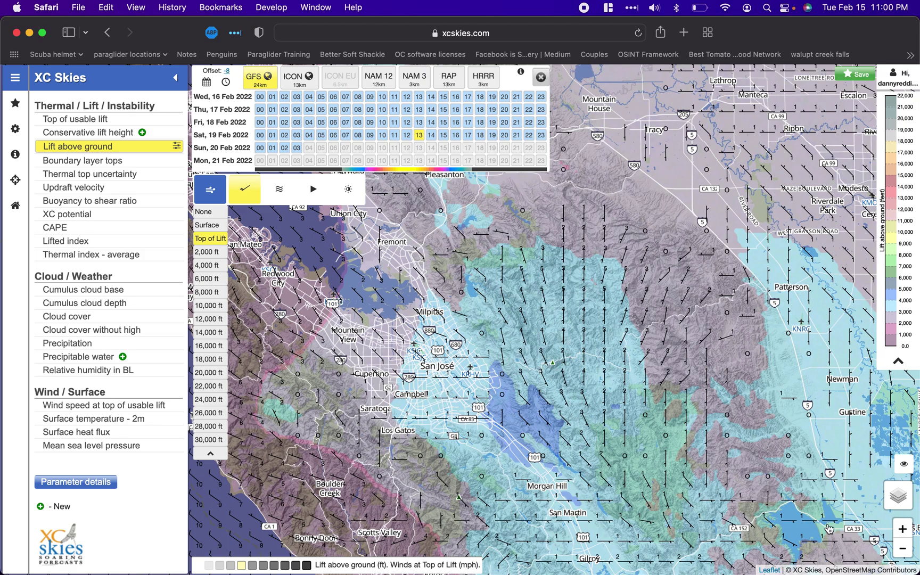
pyautogui.click(901, 547)
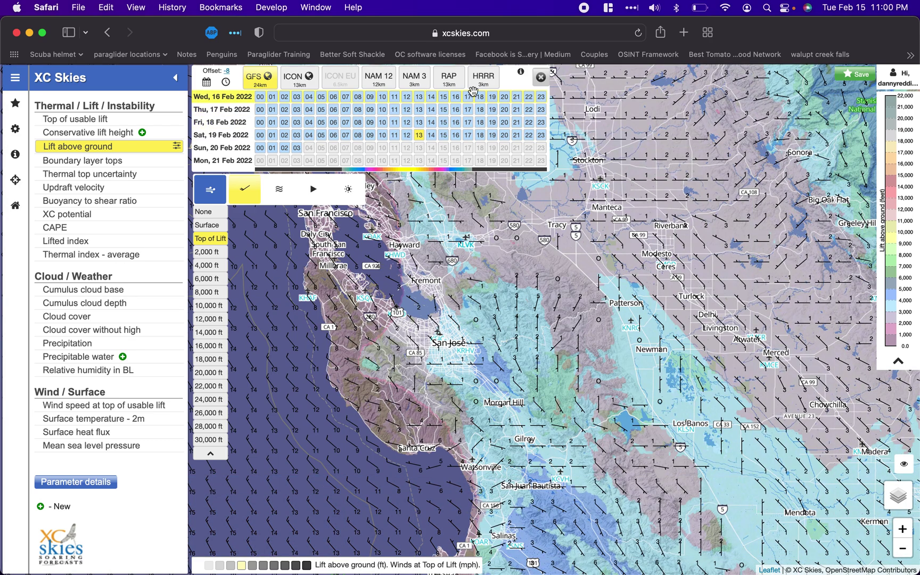
pyautogui.click(506, 344)
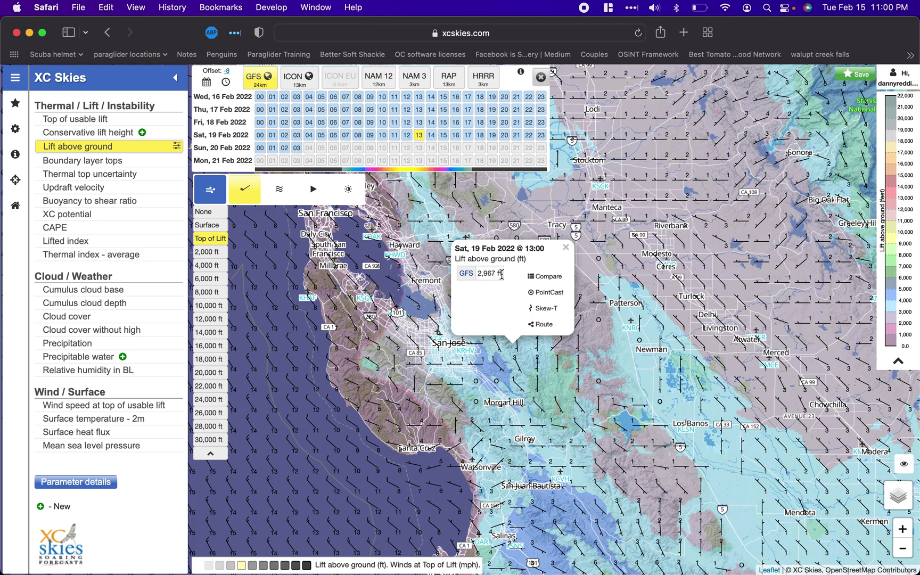
pyautogui.click(565, 248)
pyautogui.moveTo(484, 286); pyautogui.dragTo(531, 429)
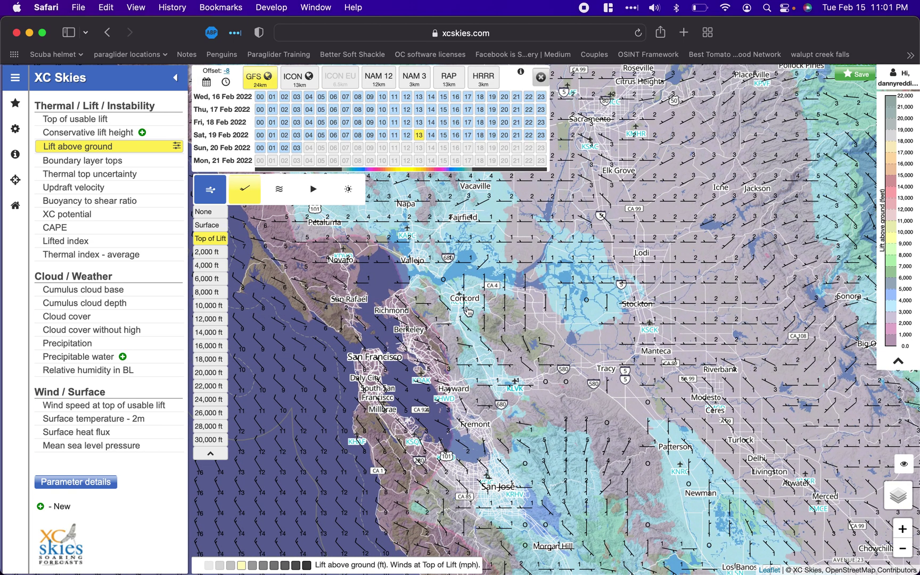